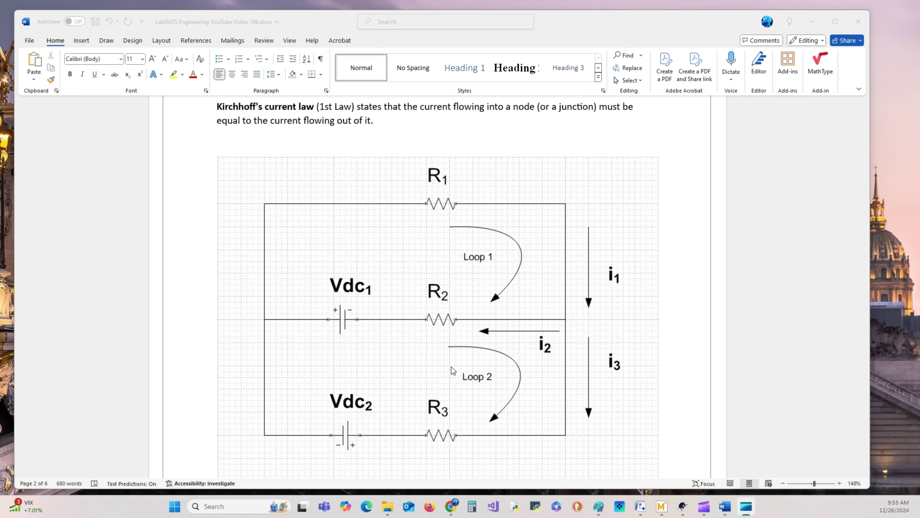
Scroll past the Figure 1 diagram and page 2 footer to the top of page 3.
scroll(491, 351, "down", 7)
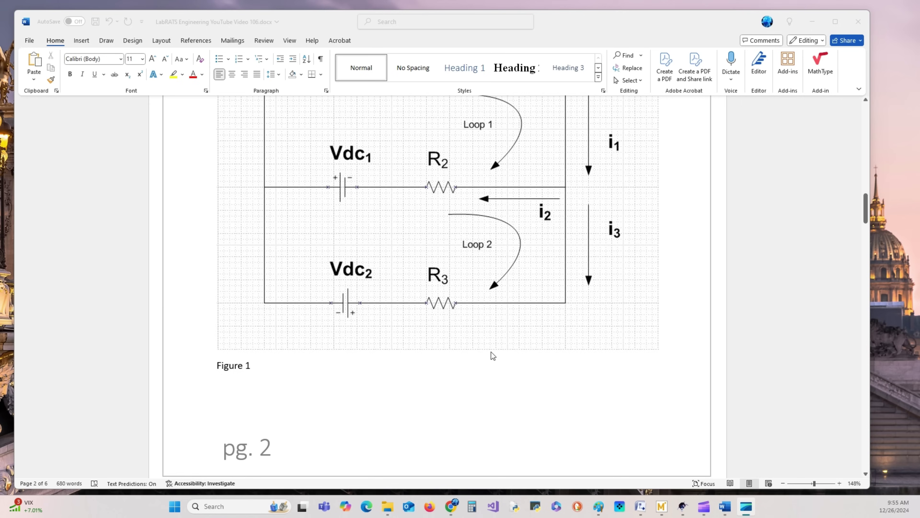
scroll(489, 351, "down", 3)
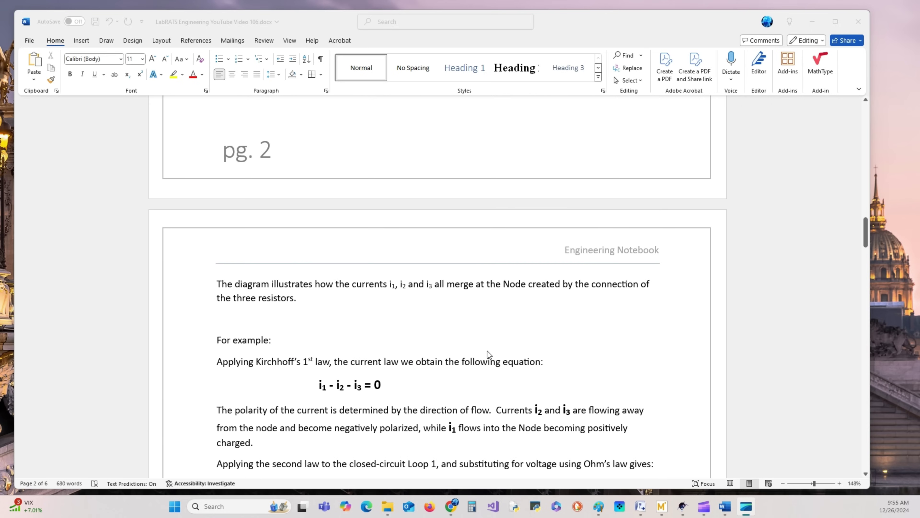
scroll(440, 363, "down", 2)
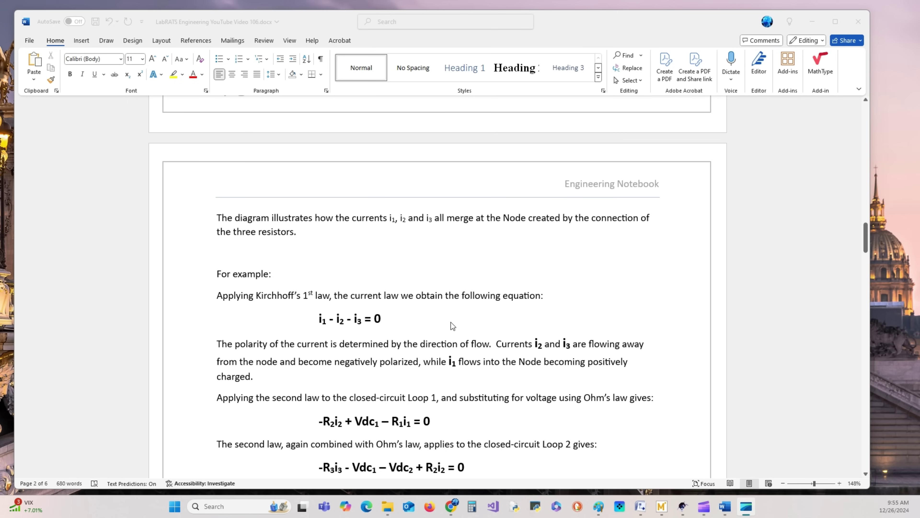
scroll(515, 315, "down", 2)
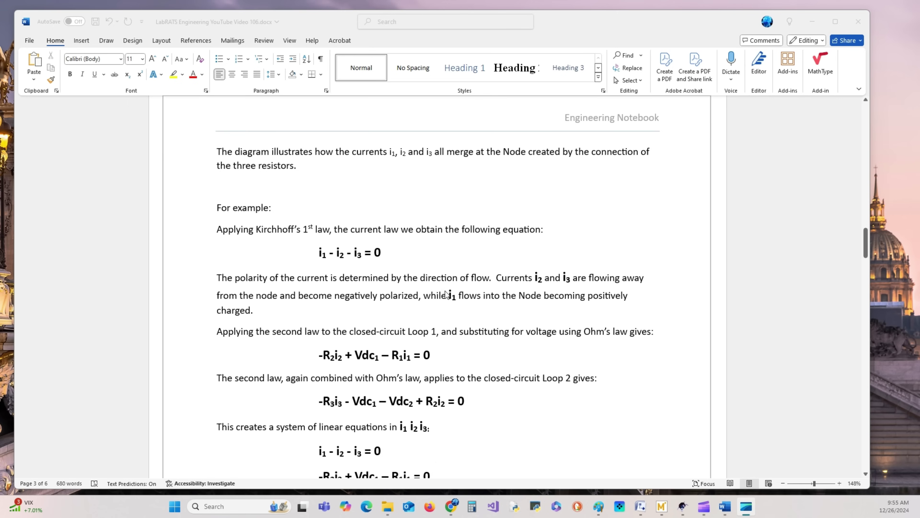
scroll(418, 293, "down", 1)
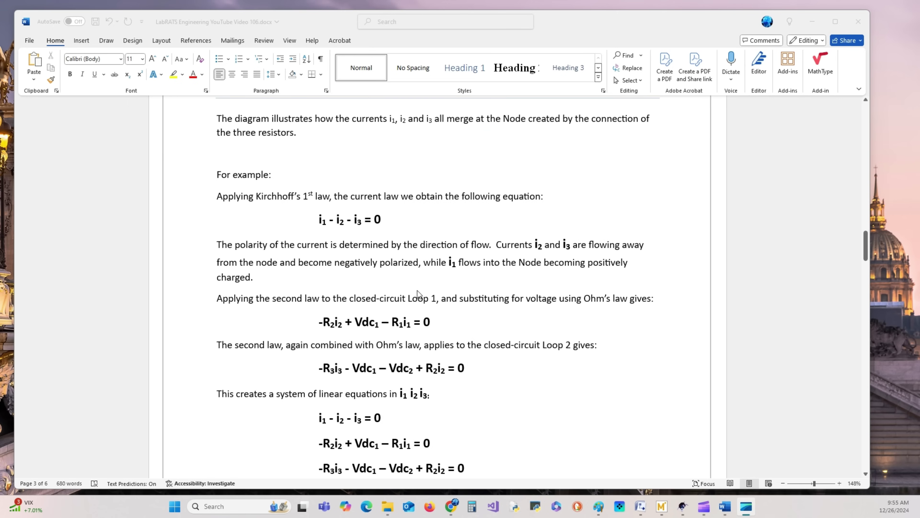
scroll(436, 296, "up", 16)
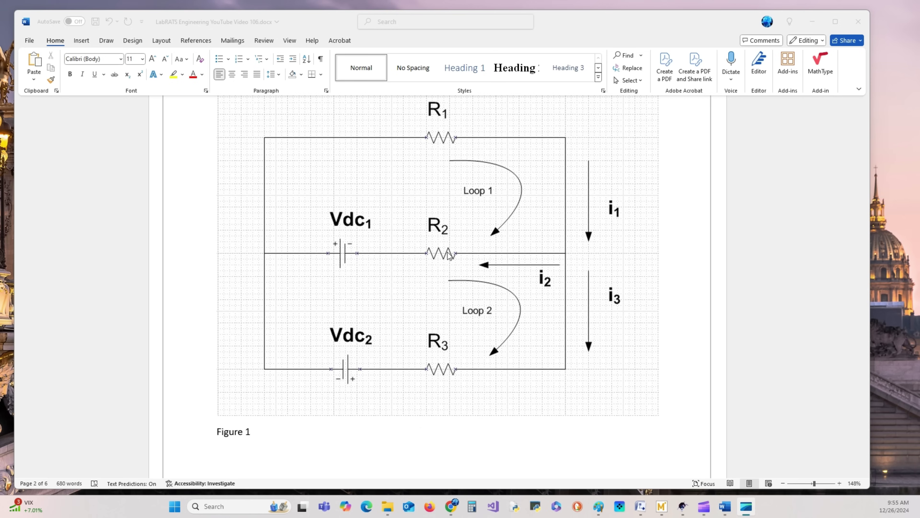
scroll(449, 255, "down", 10)
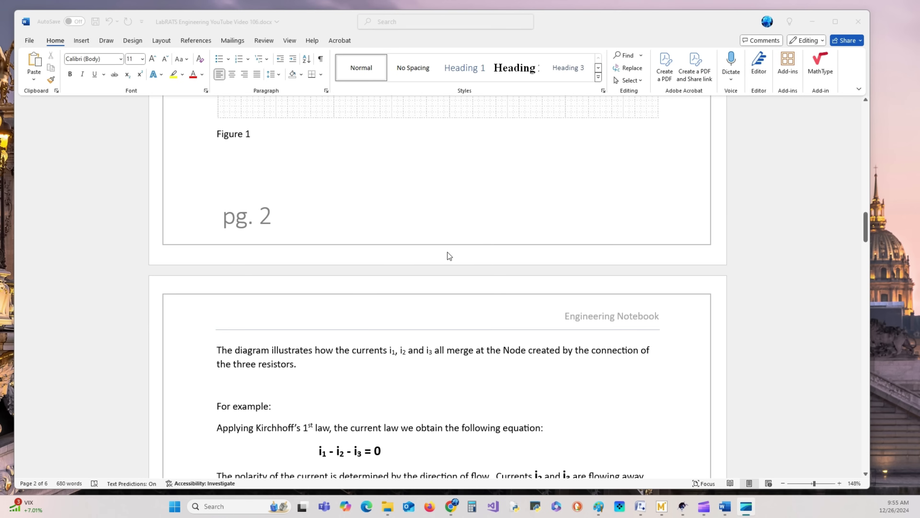
scroll(447, 252, "down", 5)
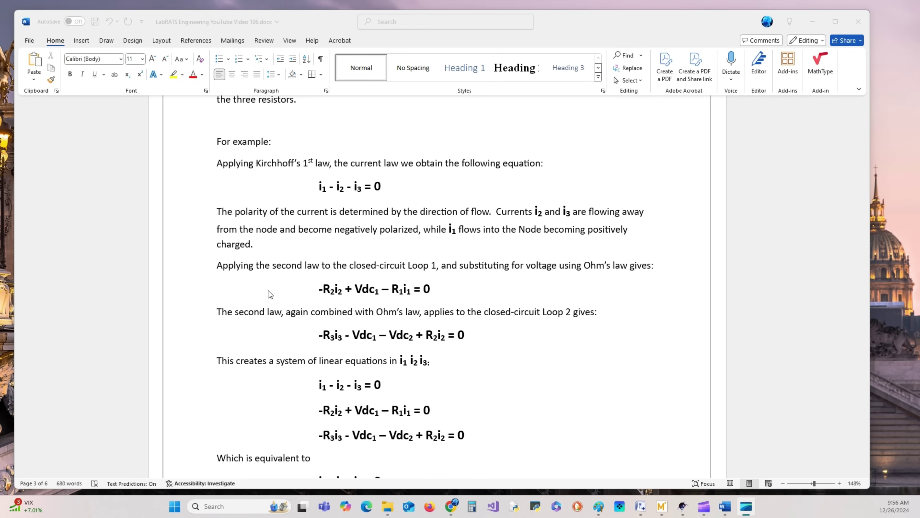
scroll(270, 294, "down", 1)
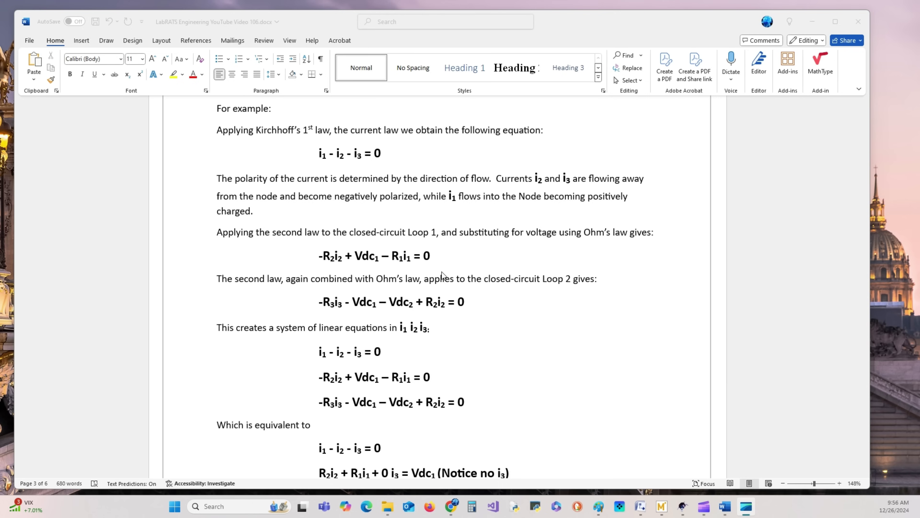
scroll(470, 266, "up", 5)
scroll(469, 267, "up", 10)
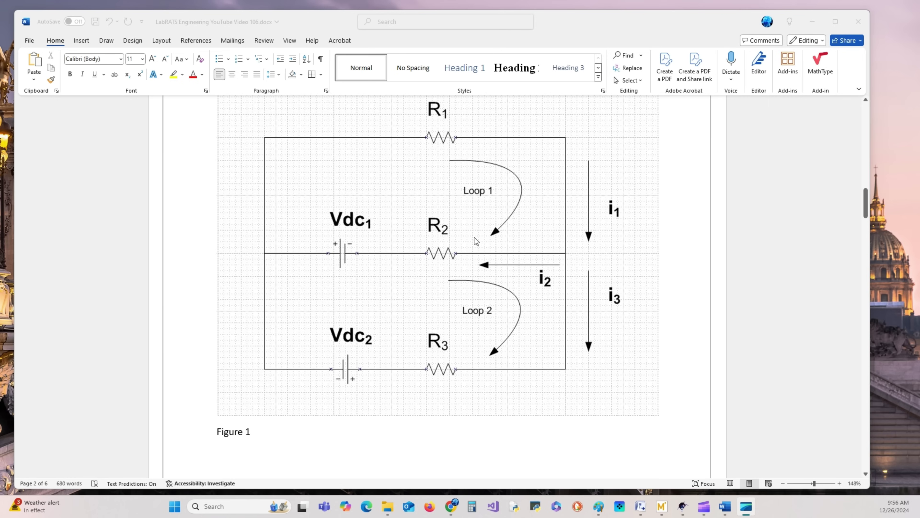
scroll(412, 258, "down", 5)
scroll(411, 261, "down", 8)
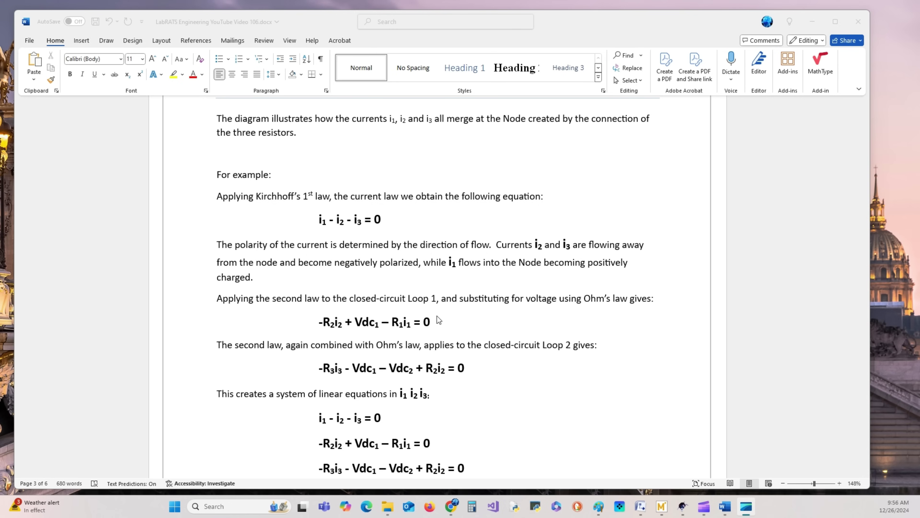
scroll(437, 317, "up", 2)
scroll(437, 317, "down", 4)
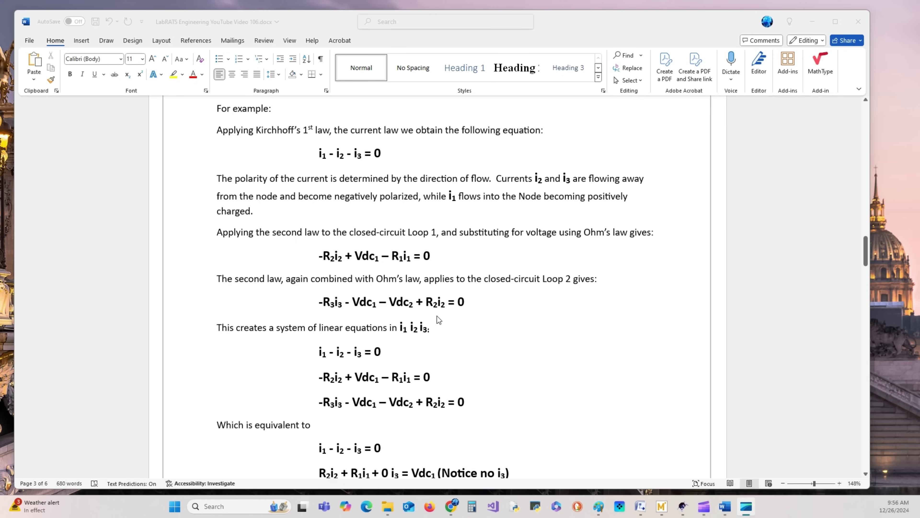
scroll(438, 317, "up", 4)
scroll(437, 315, "up", 8)
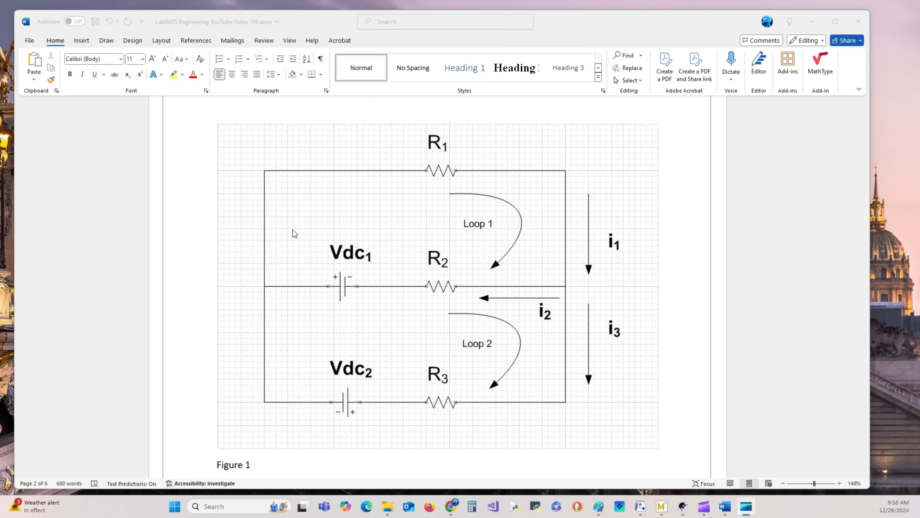
Scroll page 3 to the three-equation system in i1, i2, i3 and its rearranged form.
scroll(441, 234, "down", 10)
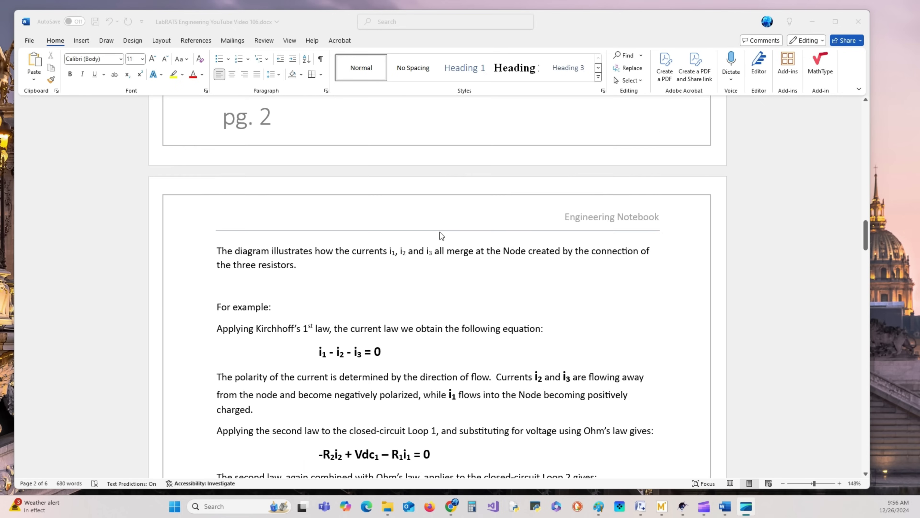
scroll(440, 234, "down", 1)
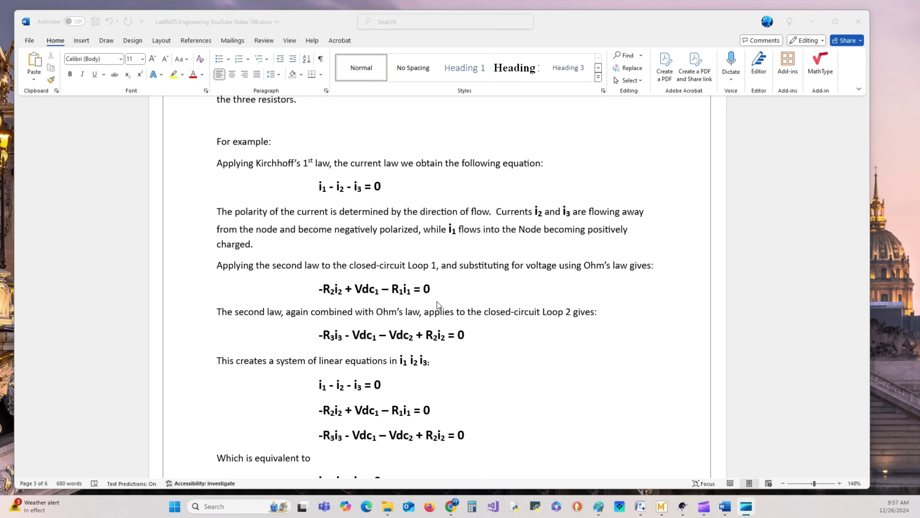
scroll(410, 319, "down", 2)
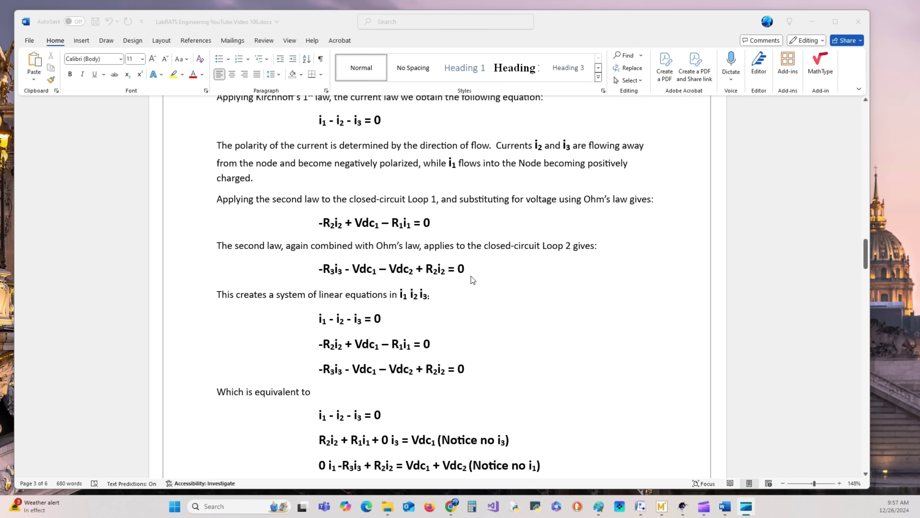
scroll(472, 279, "up", 4)
scroll(472, 279, "up", 9)
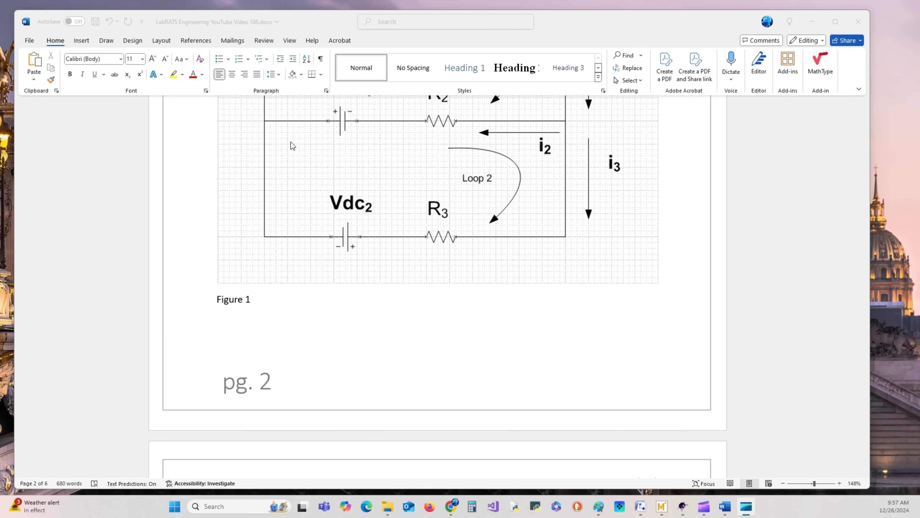
scroll(357, 133, "up", 1)
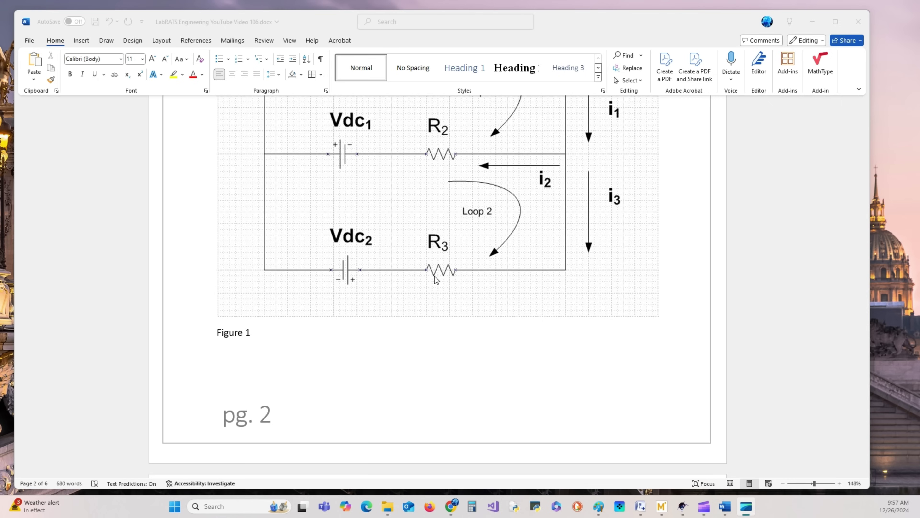
scroll(437, 276, "down", 5)
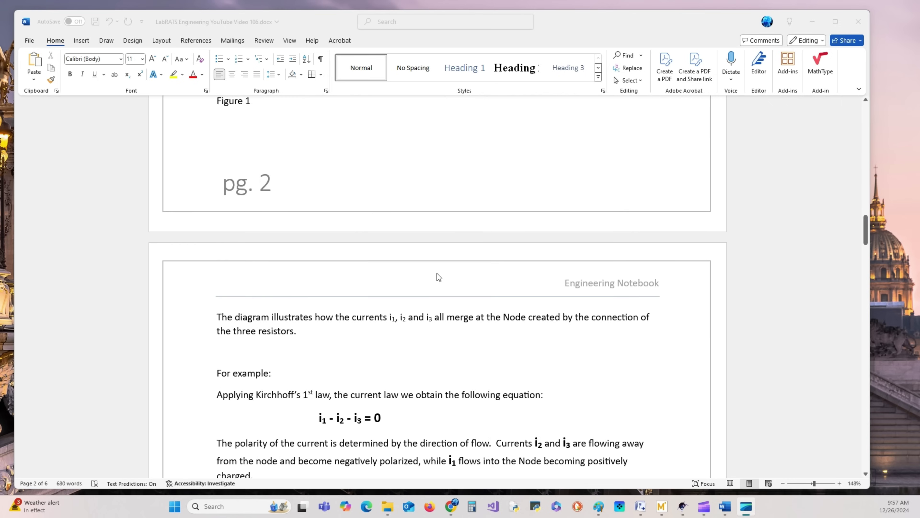
scroll(437, 274, "down", 5)
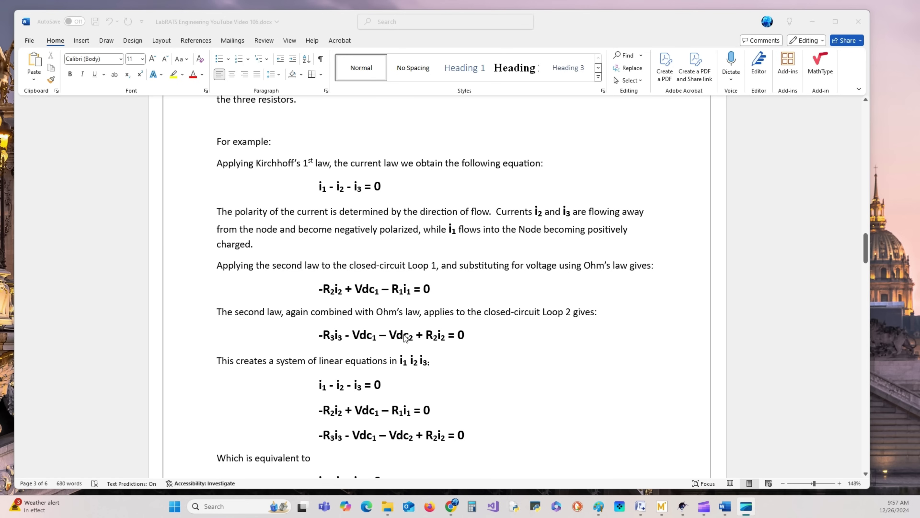
scroll(454, 358, "down", 1)
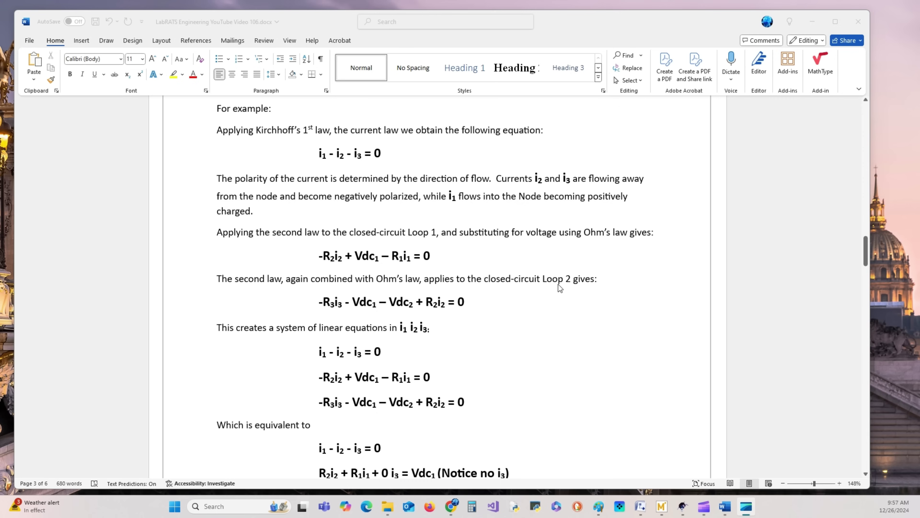
scroll(565, 291, "down", 2)
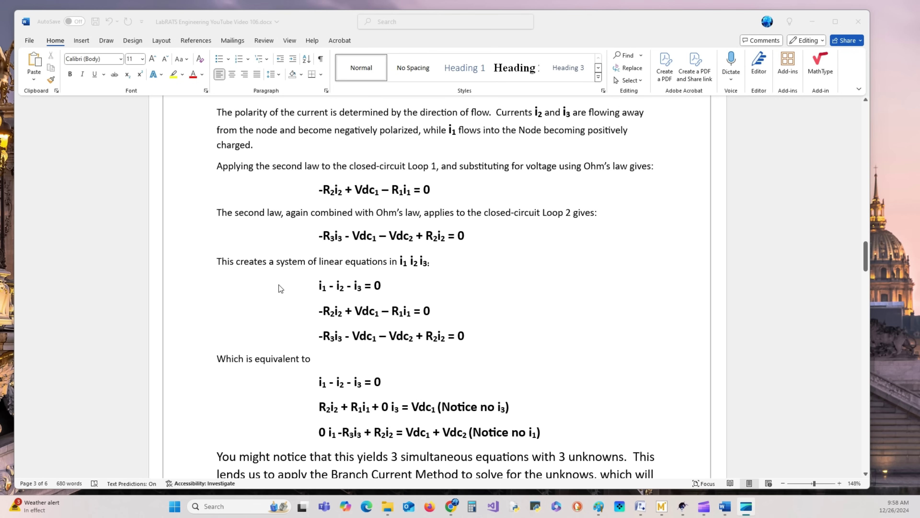
Scroll down to the final page 3 paragraph mentioning the Branch Current Method.
scroll(442, 270, "down", 1)
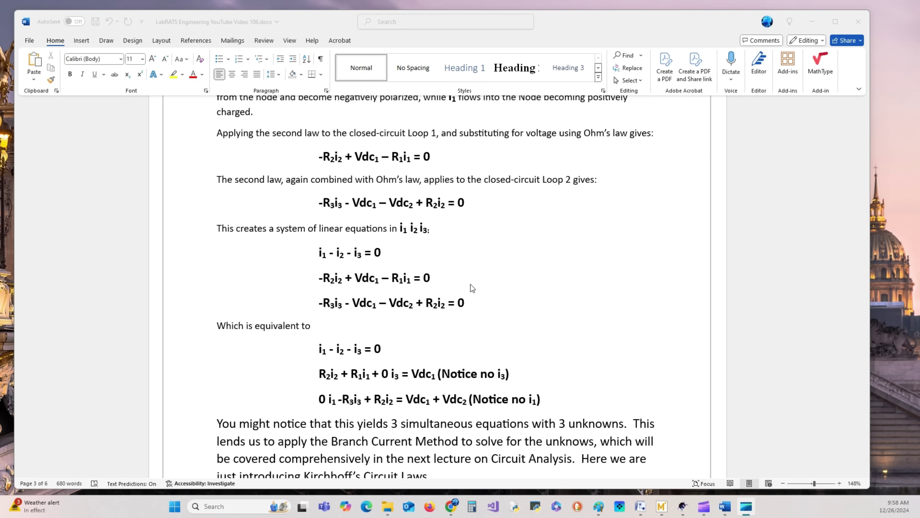
scroll(489, 275, "down", 1)
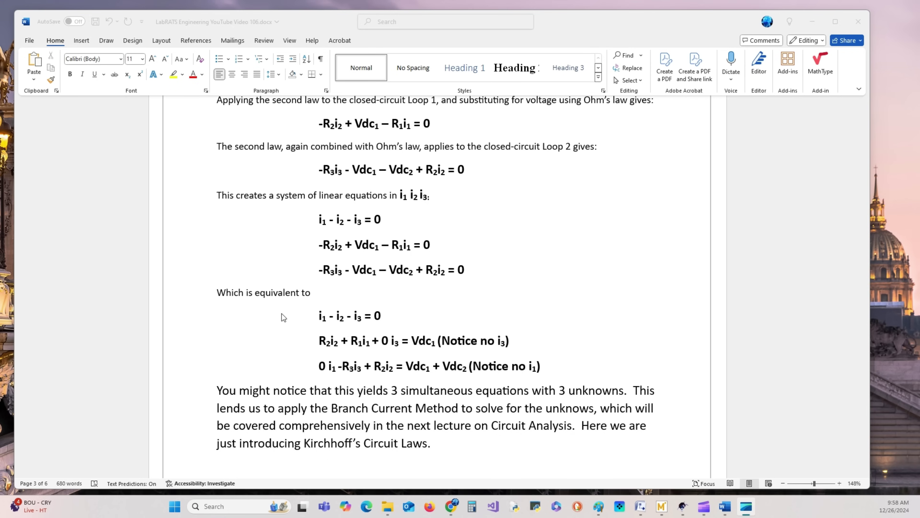
scroll(571, 331, "down", 1)
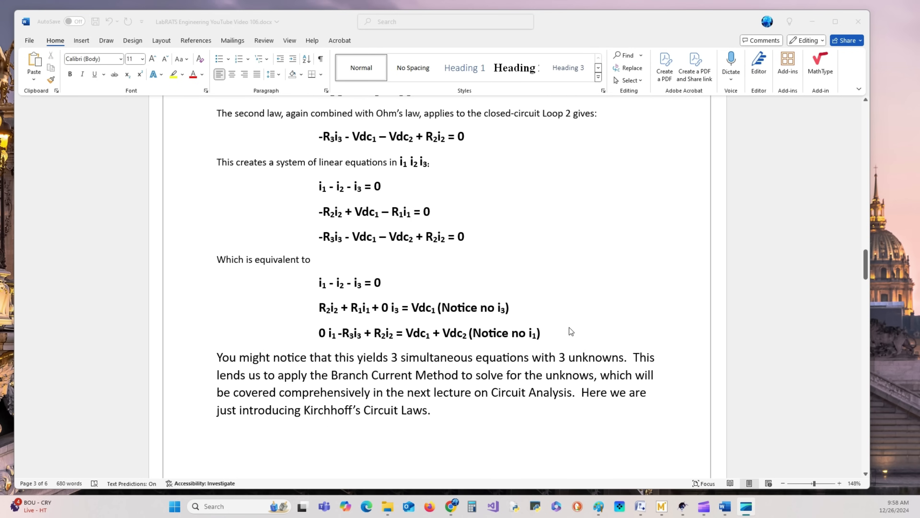
scroll(570, 327, "down", 2)
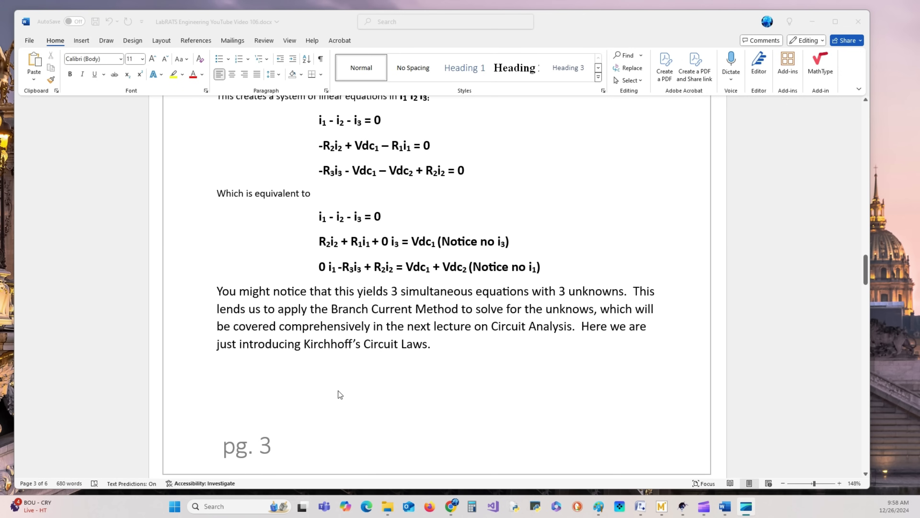
scroll(403, 390, "up", 1)
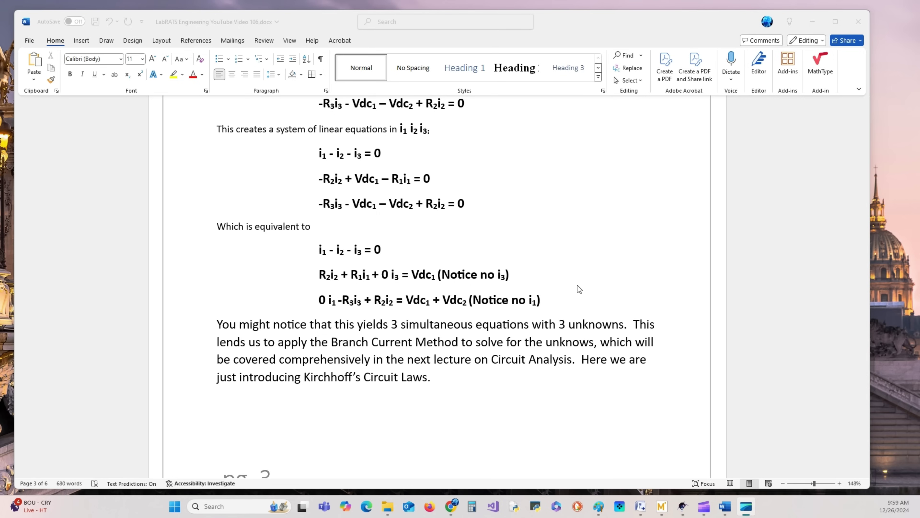
scroll(579, 289, "up", 1)
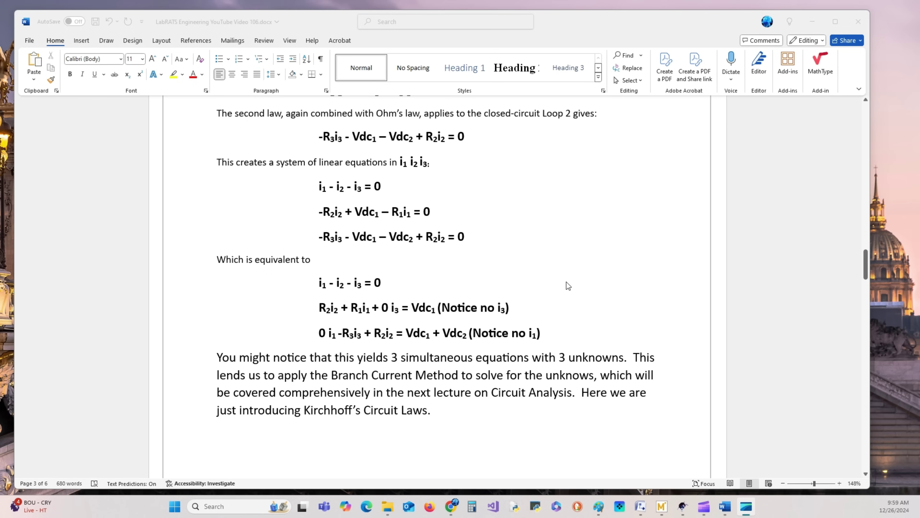
Scroll to the end of page 3 in the Word notebook.
scroll(567, 285, "down", 8)
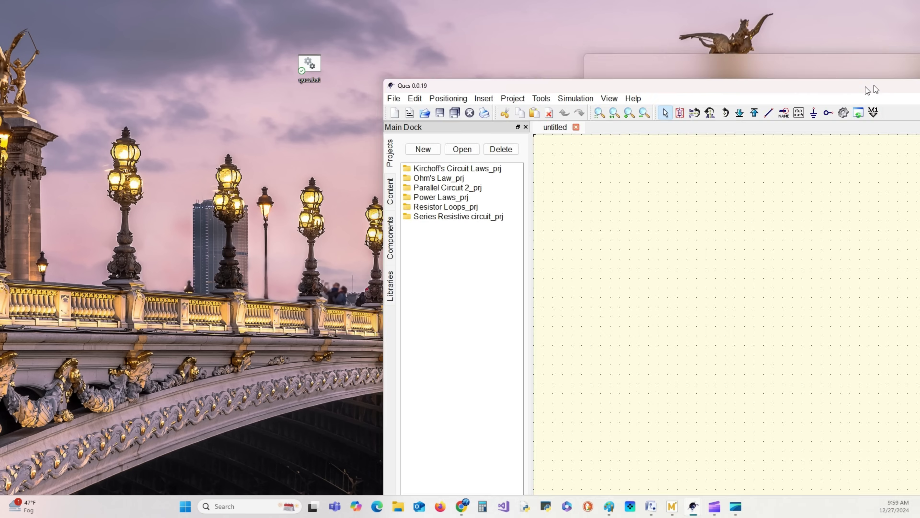
Start a new Qucs project named 'Kirchhoff's Circuit Laws' with 'open new project' checked.
left_click_drag(875, 80, 560, 39)
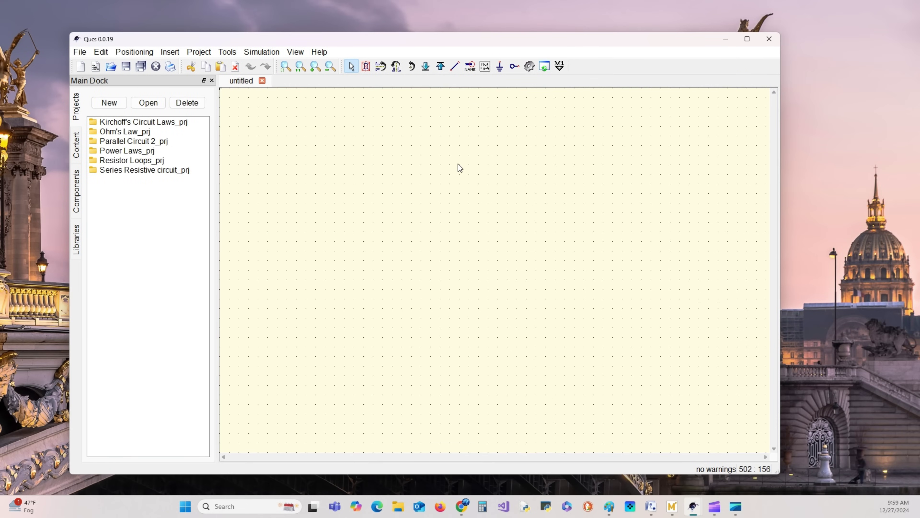
left_click(199, 52)
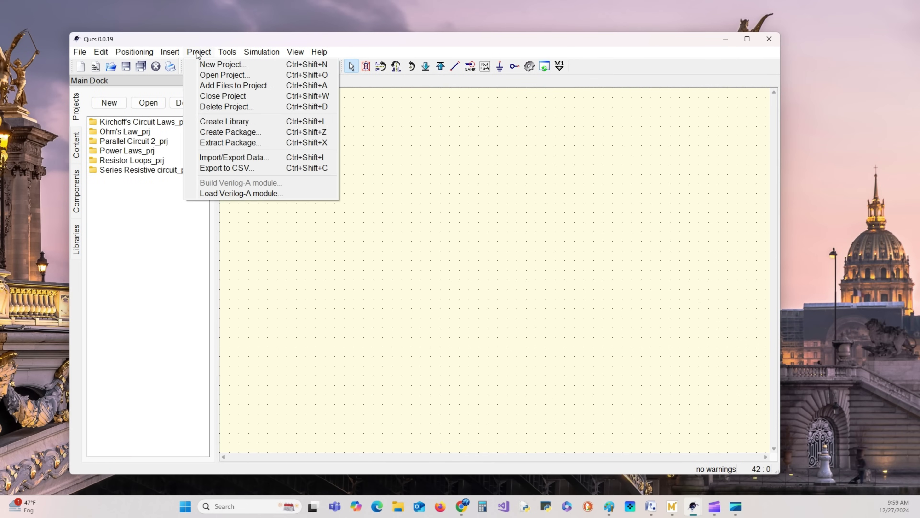
left_click(205, 65)
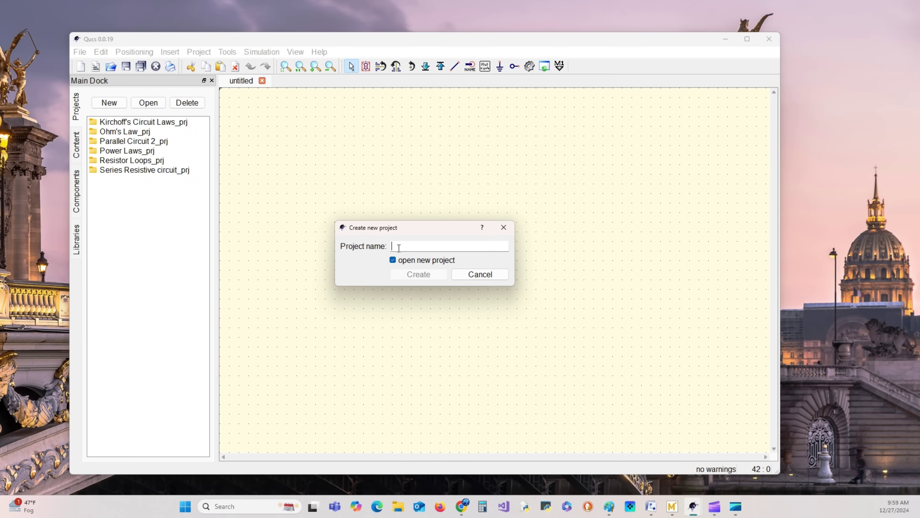
type("Kirchhoff")
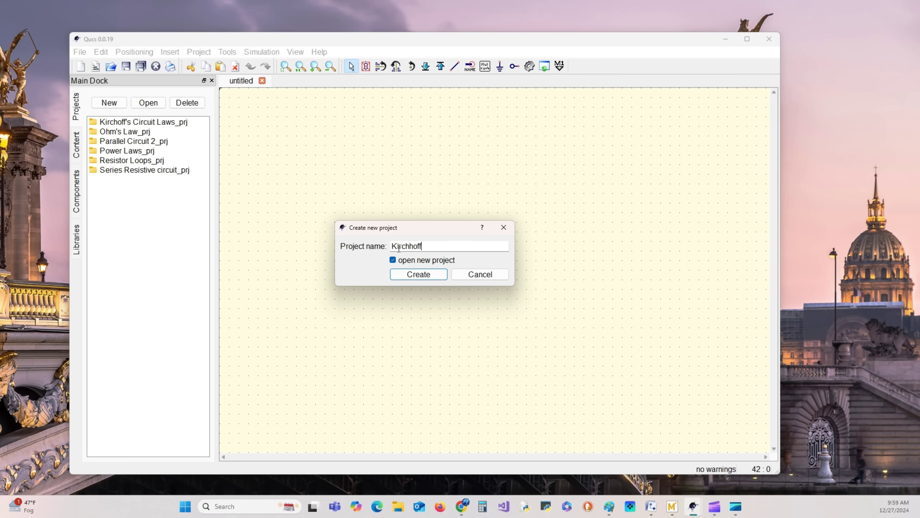
type("'s Circuit Laws")
Create the project and set the schematic grid to 5 × 5.
left_click(426, 276)
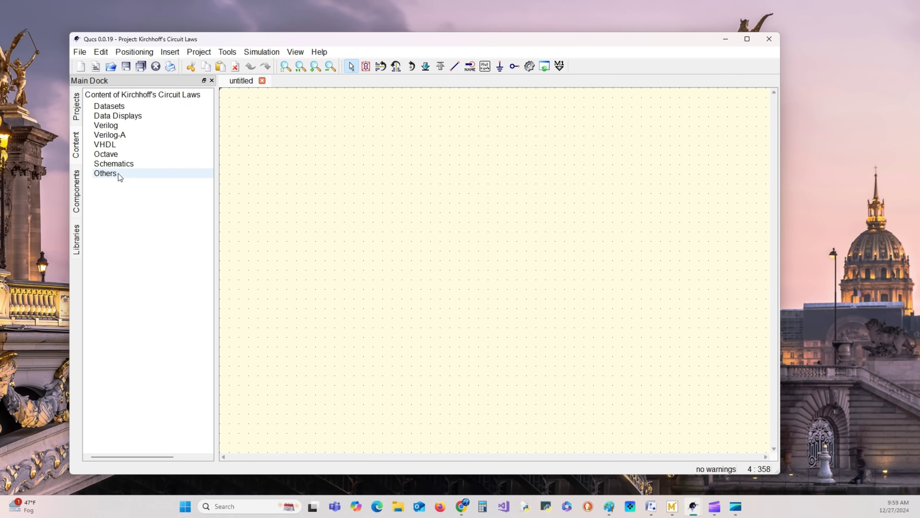
right_click(305, 158)
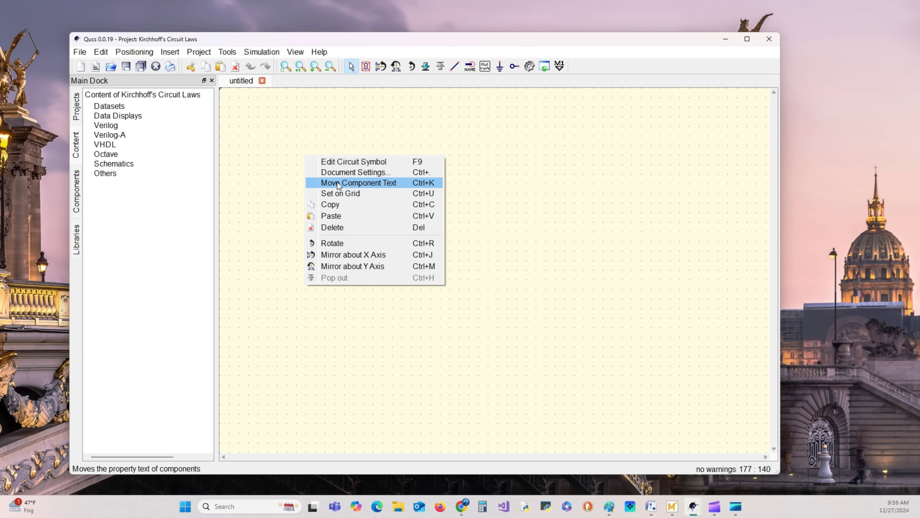
left_click(340, 173)
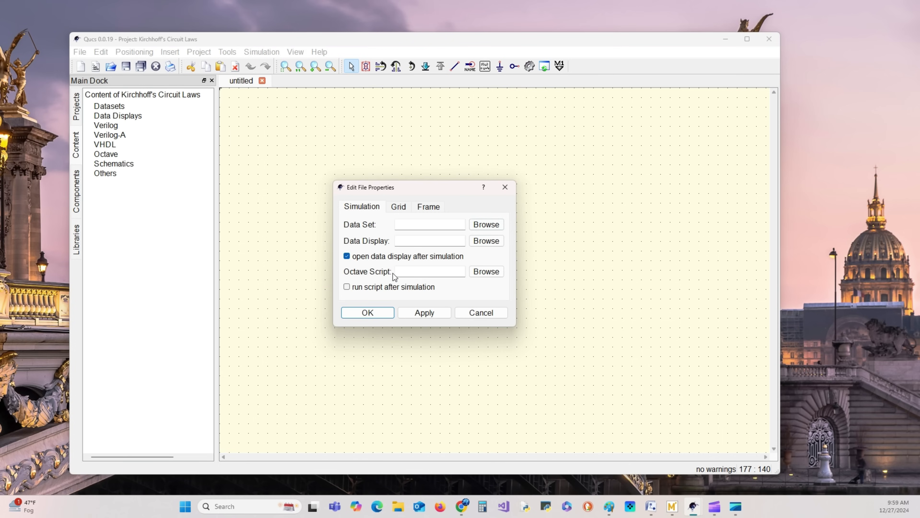
left_click(399, 208)
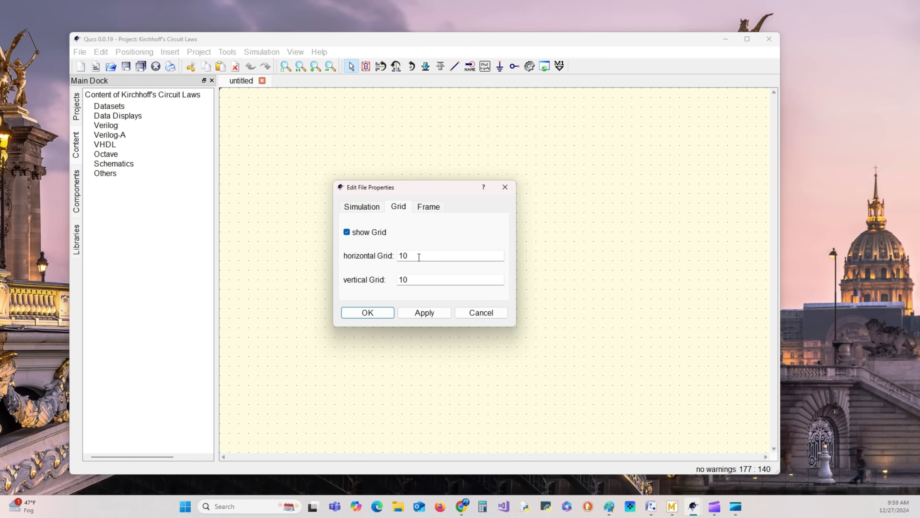
left_click_drag(419, 257, 376, 257)
type("5")
left_click_drag(412, 277, 395, 277)
left_click(423, 313)
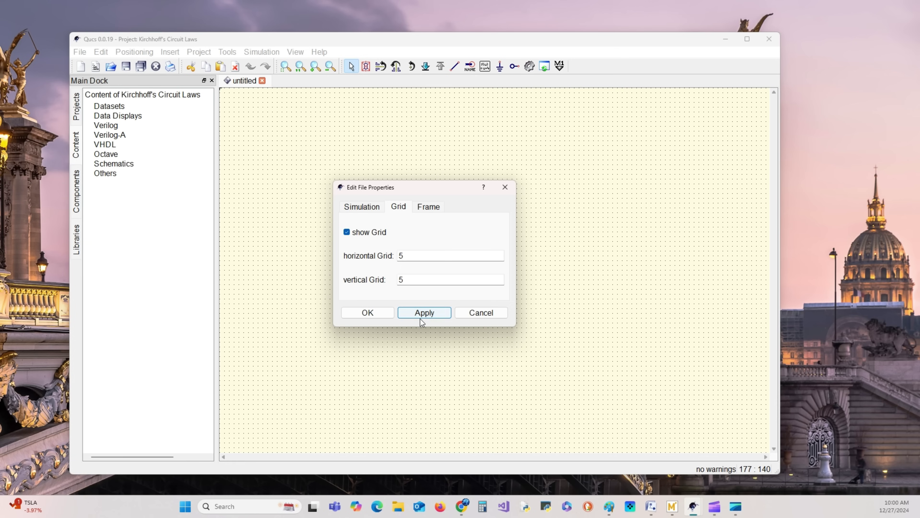
Add a DIN A5 landscape frame titled Kirchhoff's Circuit Laws, Lab RATS Engineering LLC, 12272024, Revision 1.
left_click(433, 207)
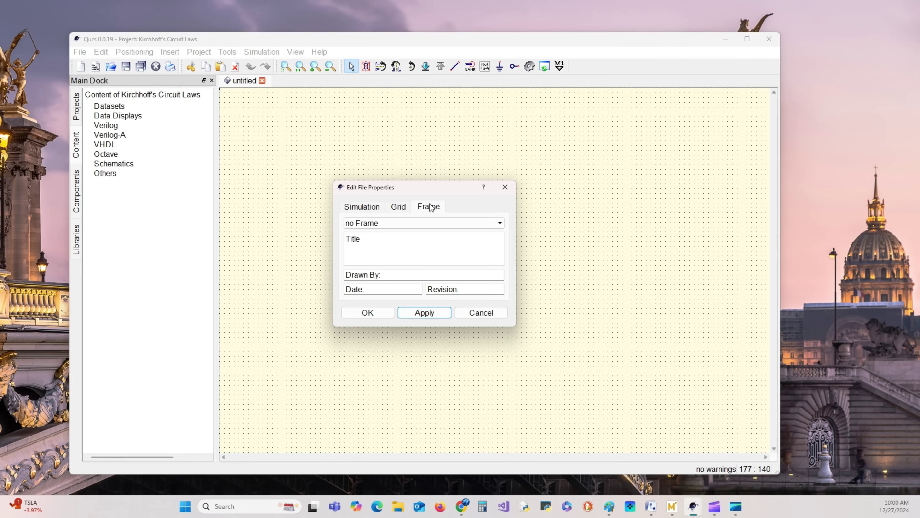
left_click(500, 224)
left_click(446, 247)
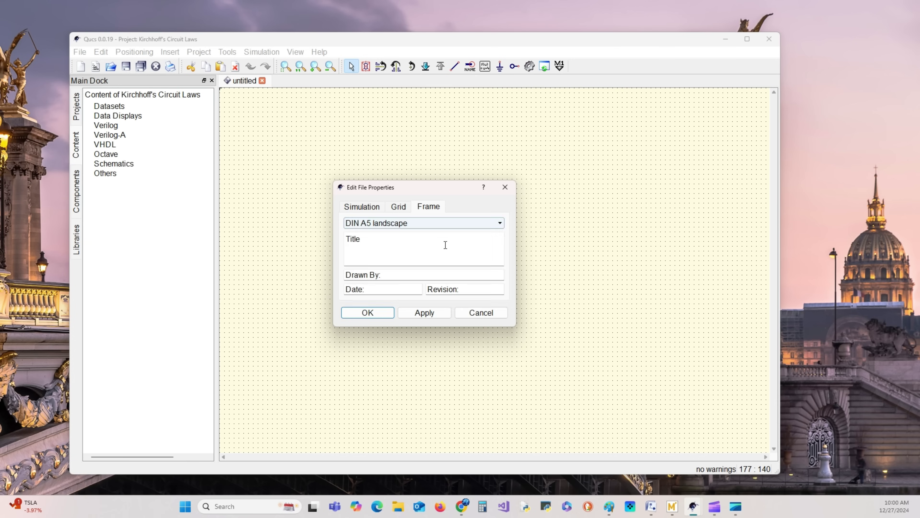
left_click(377, 239)
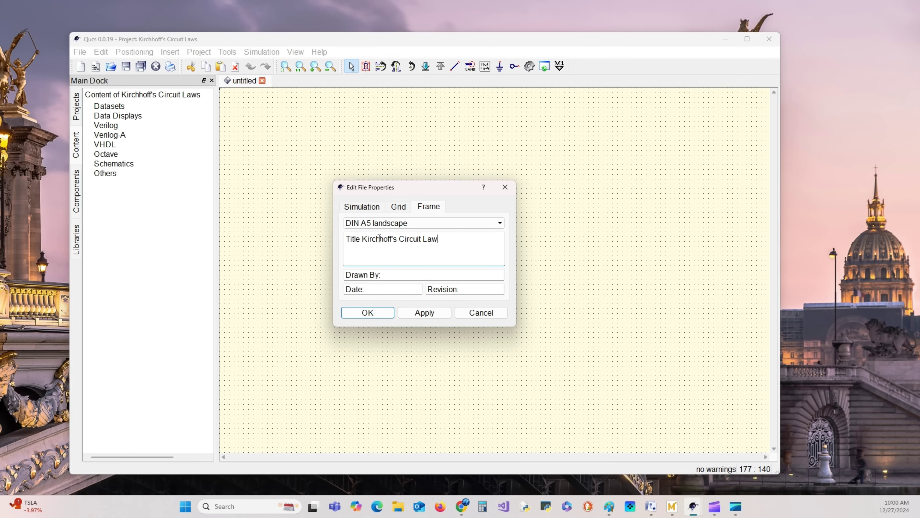
left_click(395, 273)
type("Lab RATS Engineering LLC")
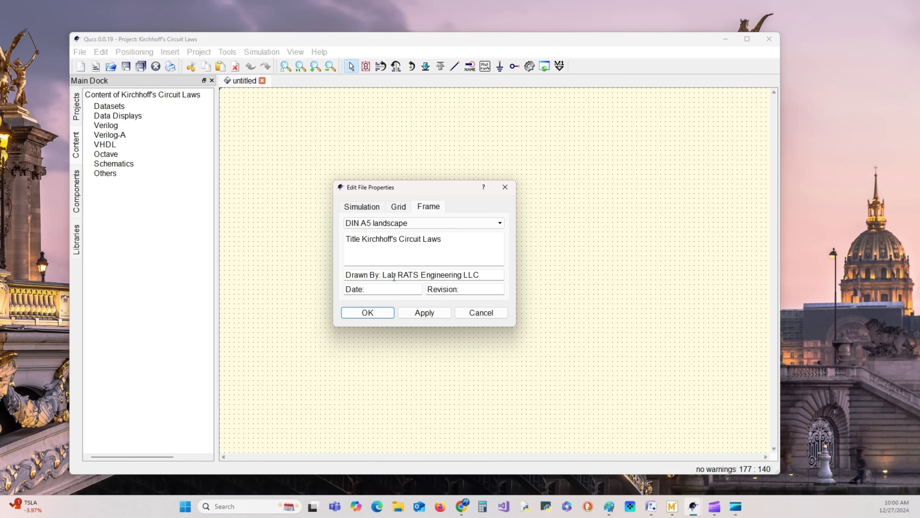
left_click(386, 289)
left_click(421, 313)
left_click(386, 317)
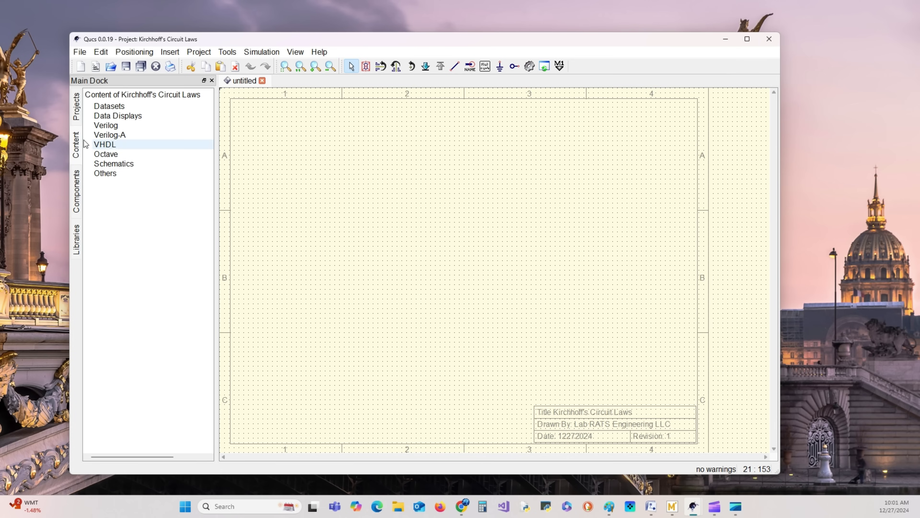
Place three 50 Ohm resistors R1, R2 and R3 stacked down the sheet.
left_click(79, 193)
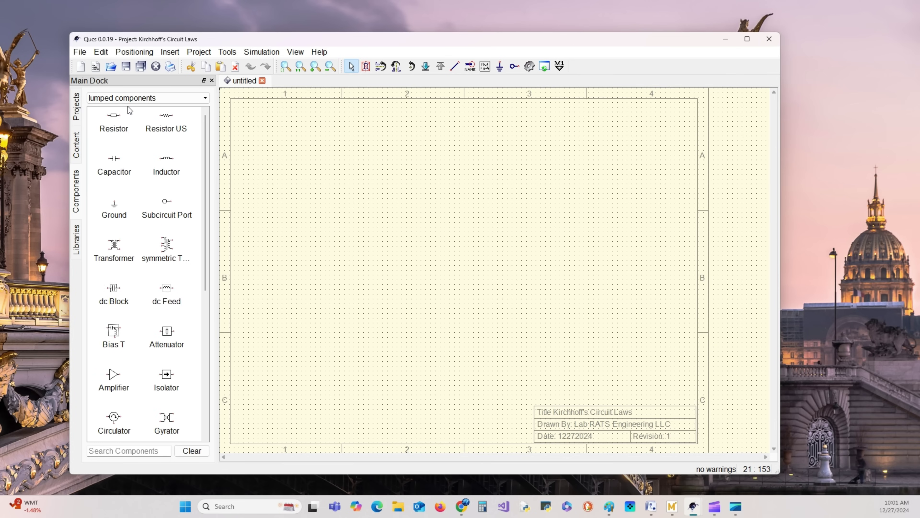
left_click(117, 124)
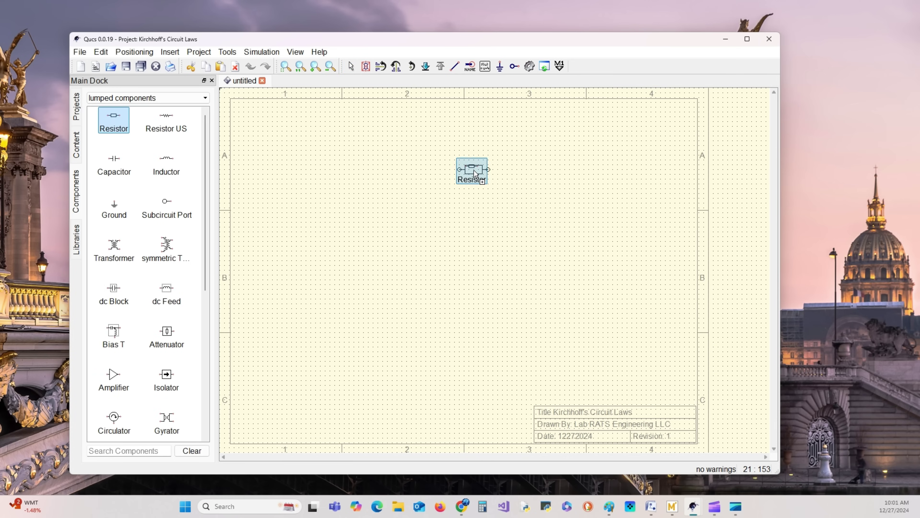
left_click(430, 164)
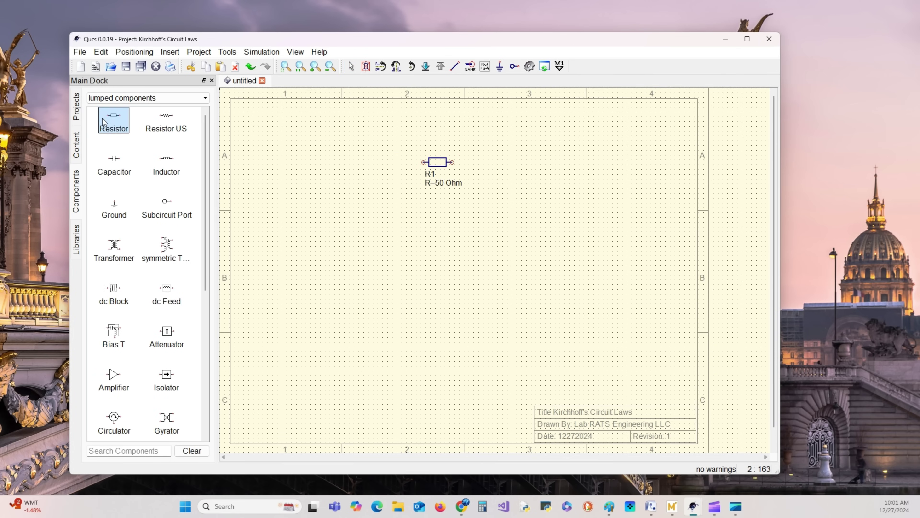
left_click_drag(112, 120, 441, 234)
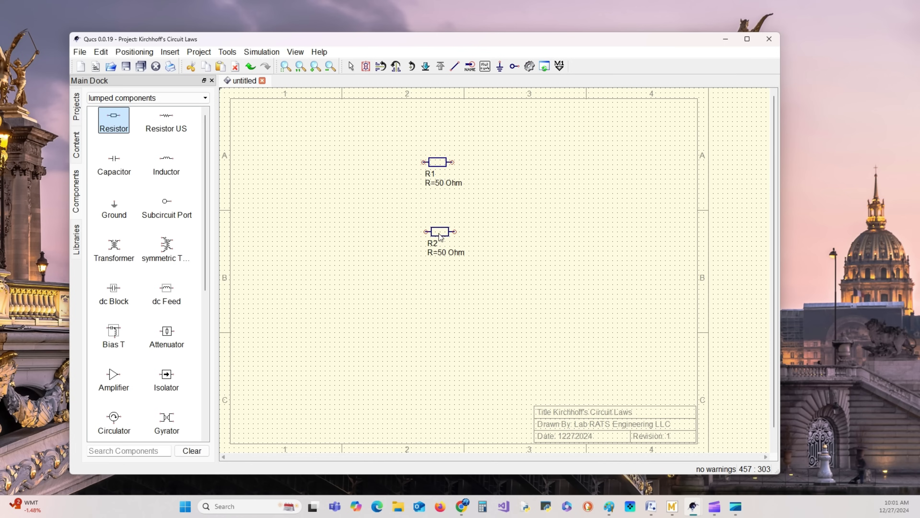
left_click_drag(115, 120, 445, 307)
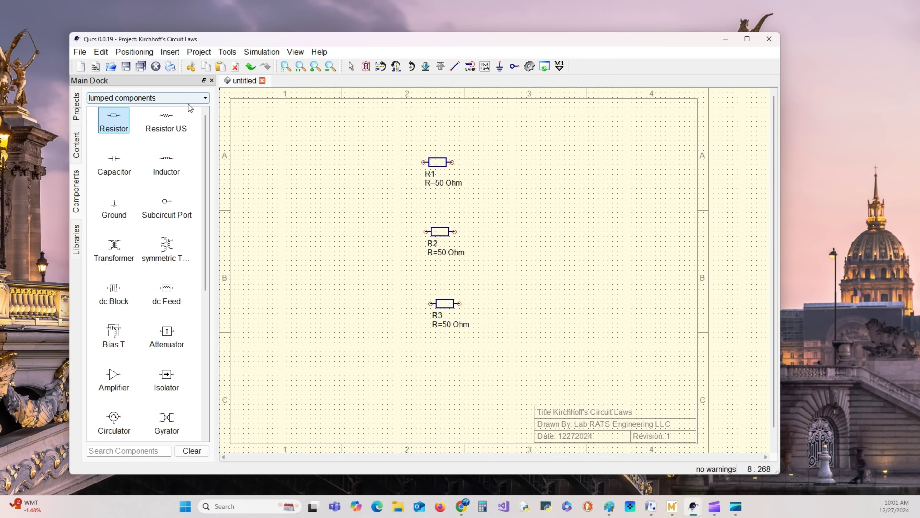
Add a ground symbol and a fourth resistor R4 above it, rotated vertical.
left_click_drag(114, 207, 611, 319)
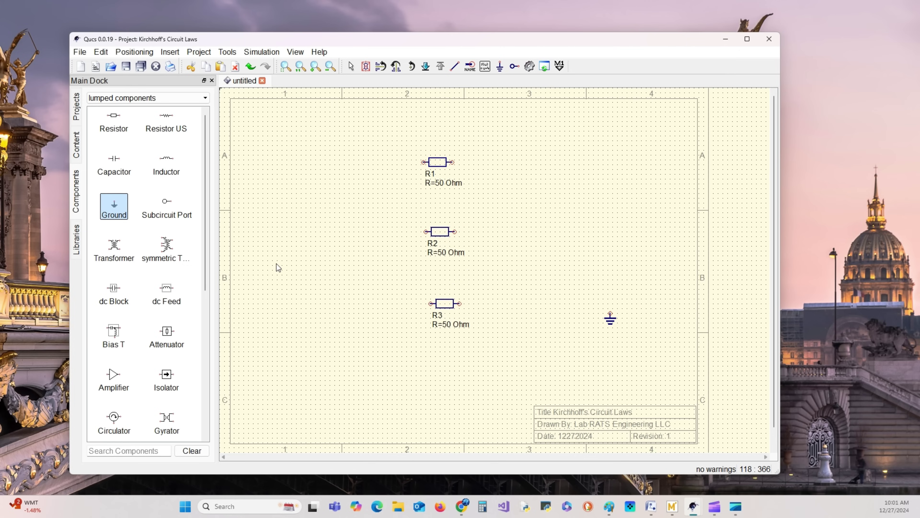
left_click_drag(125, 130, 604, 268)
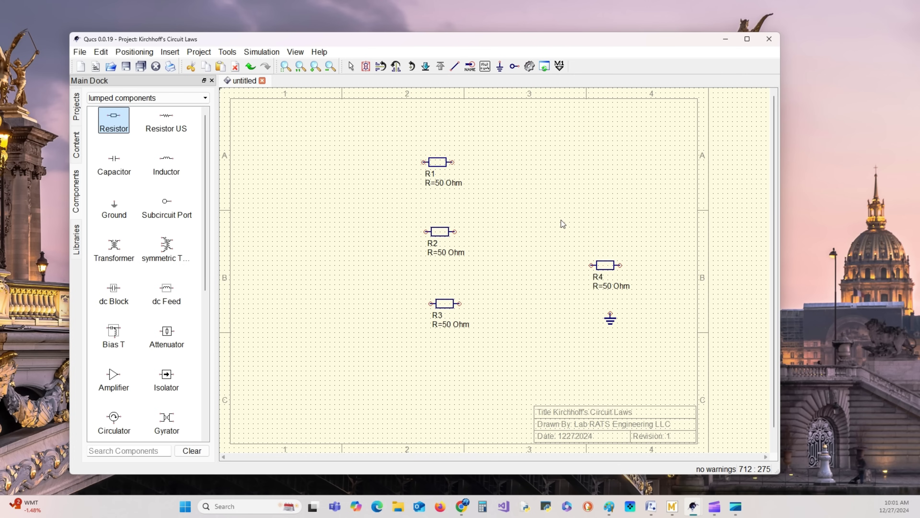
right_click(605, 265)
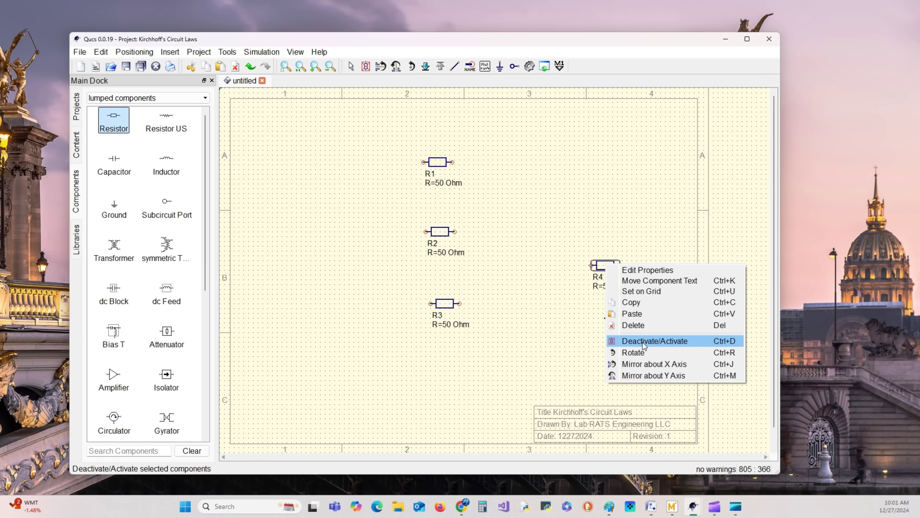
left_click(646, 353)
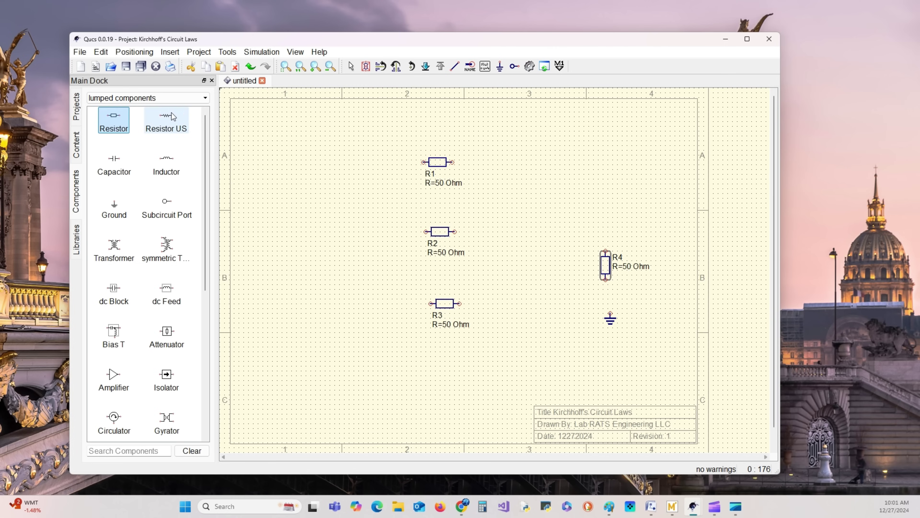
Place a 1 V dc voltage source V1 and rotate it a quarter turn.
left_click(203, 99)
left_click(161, 119)
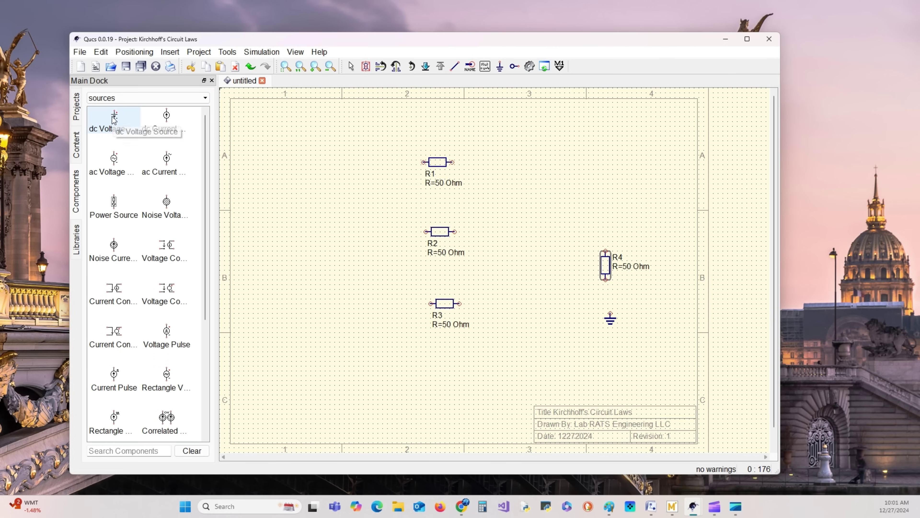
left_click_drag(114, 120, 332, 236)
right_click(334, 237)
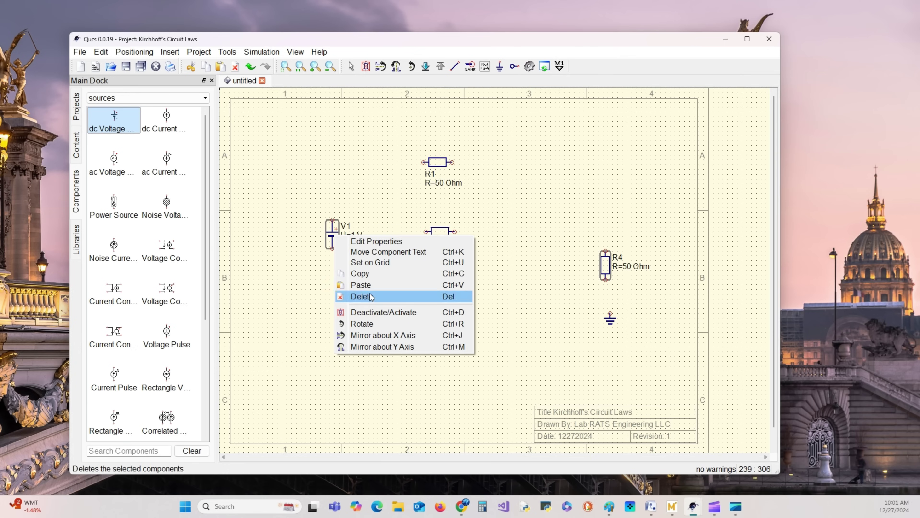
left_click(368, 326)
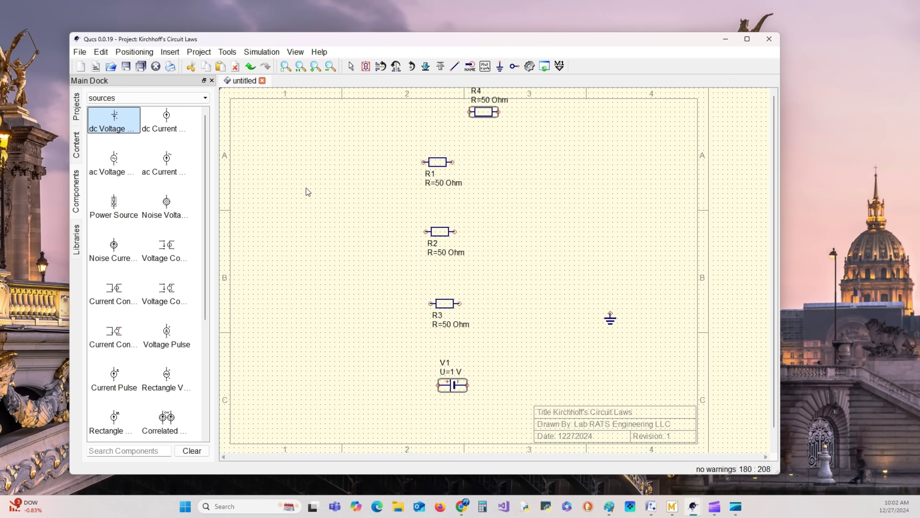
Delete resistor R4 and move V1 up to the left of R2.
left_click(167, 118)
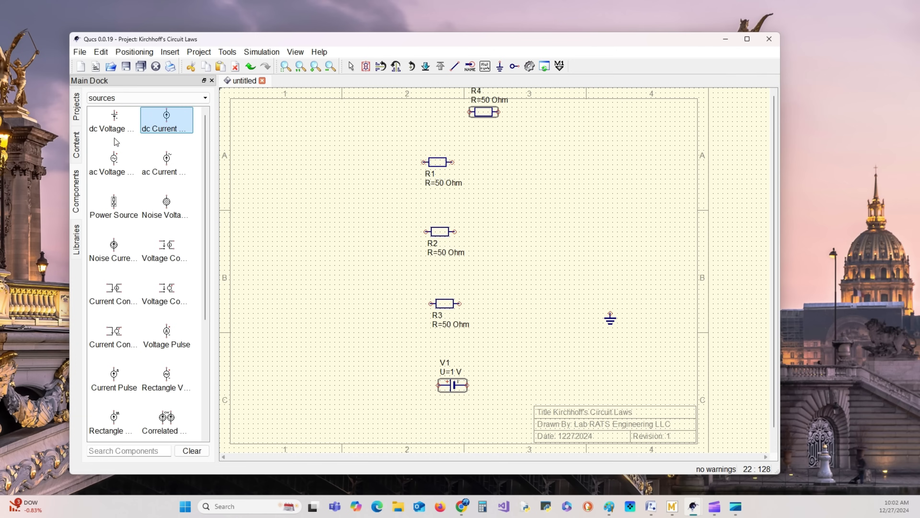
left_click(115, 119)
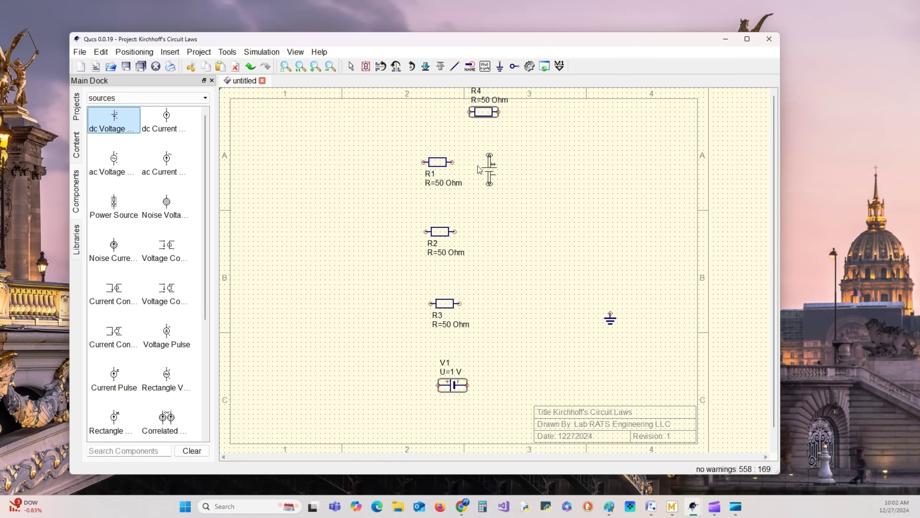
left_click(352, 67)
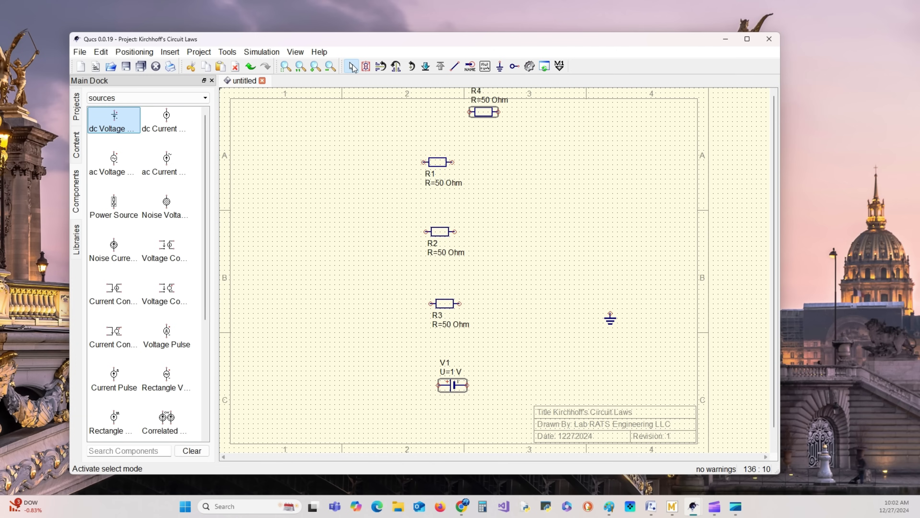
left_click_drag(490, 120, 397, 124)
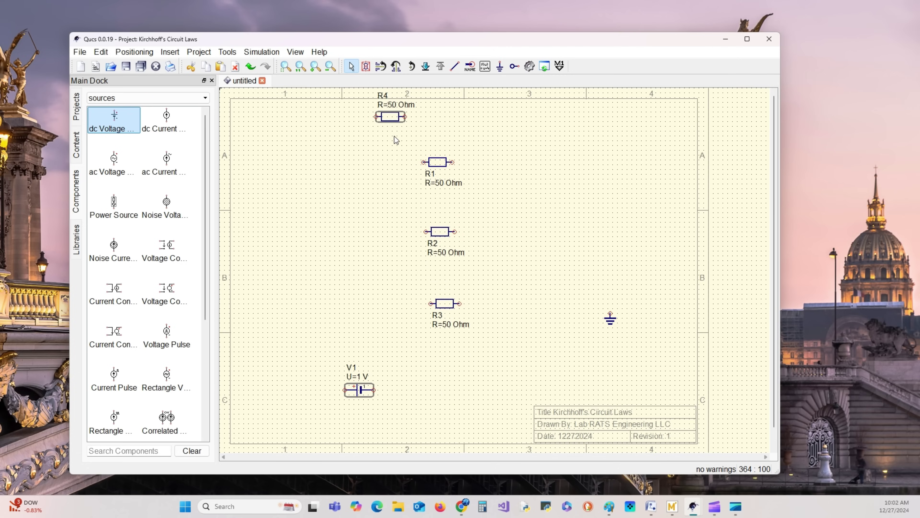
right_click(393, 120)
left_click(446, 180)
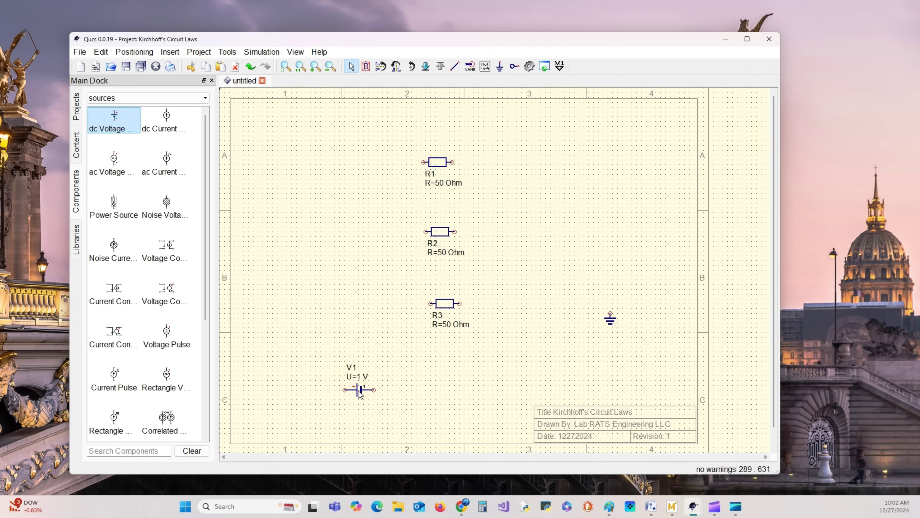
left_click_drag(358, 390, 341, 242)
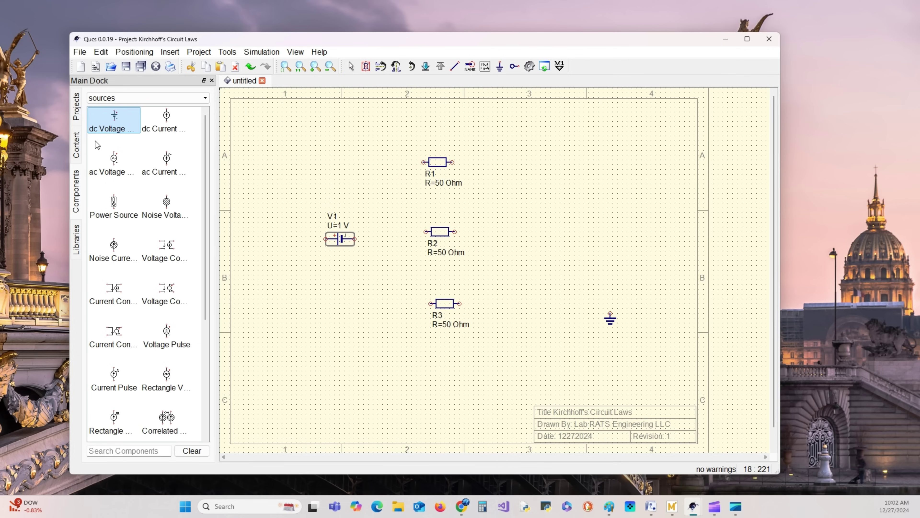
Place a second 1 V dc source V2 below V1 and rotate it.
left_click_drag(118, 115, 344, 307)
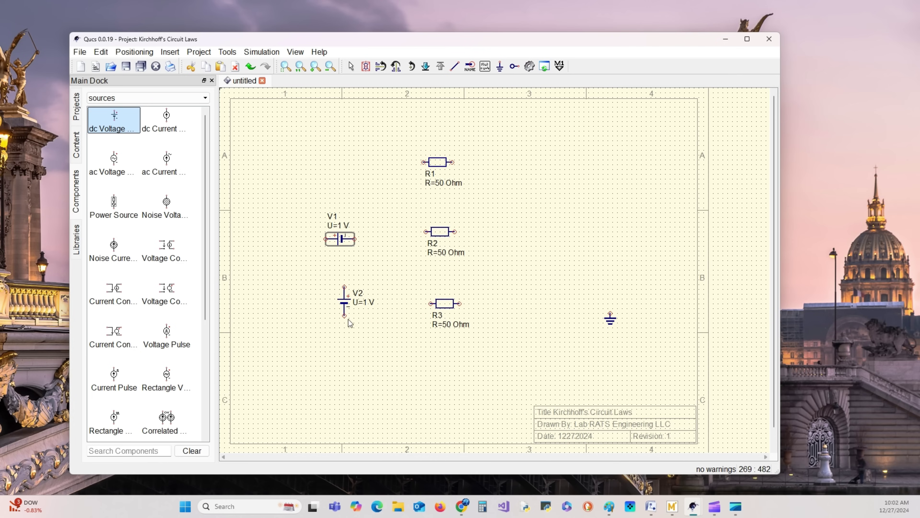
right_click(344, 307)
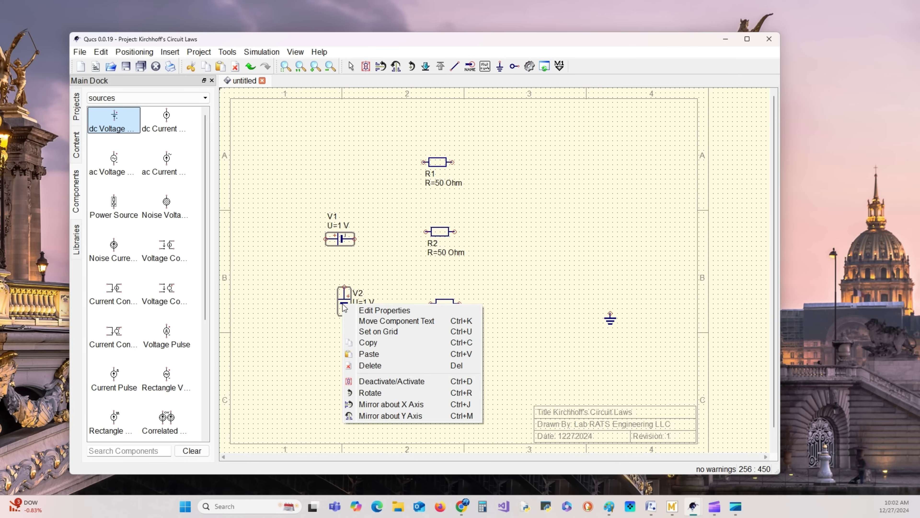
left_click(392, 395)
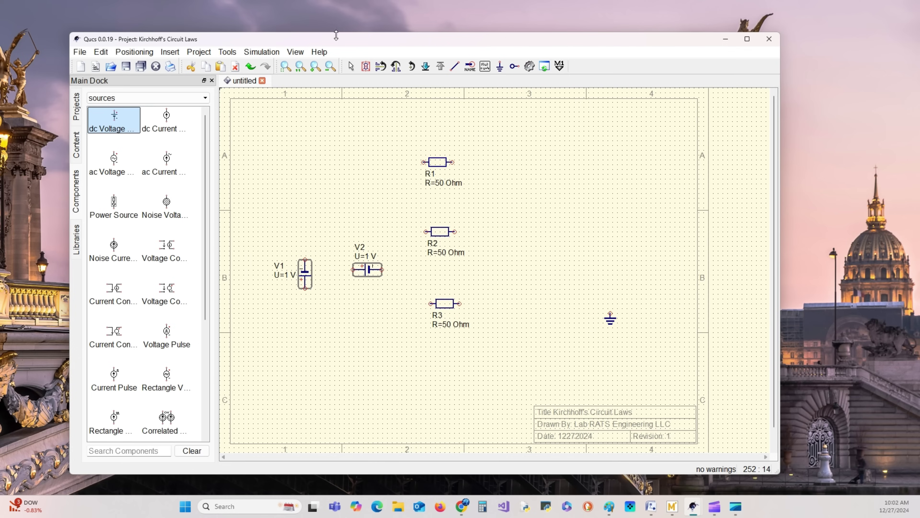
left_click(354, 67)
left_click(351, 66)
key("Escape")
left_click(365, 271)
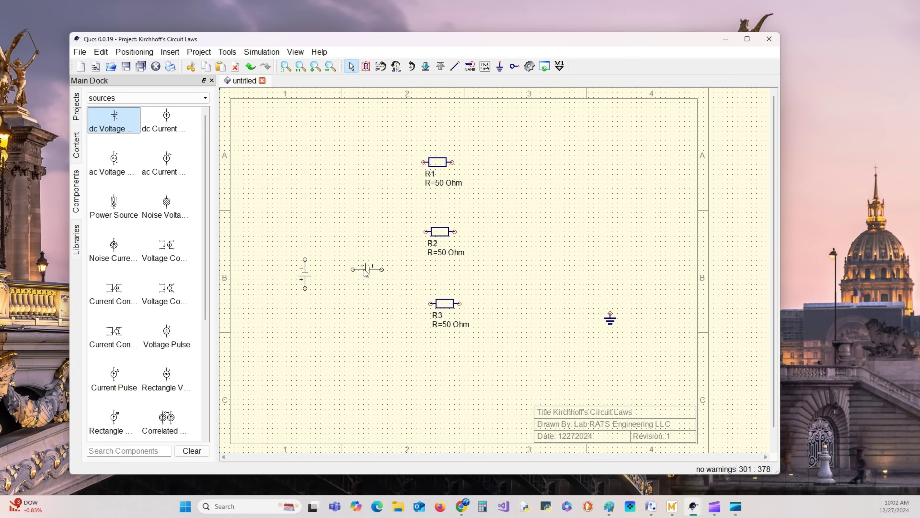
left_click(349, 307)
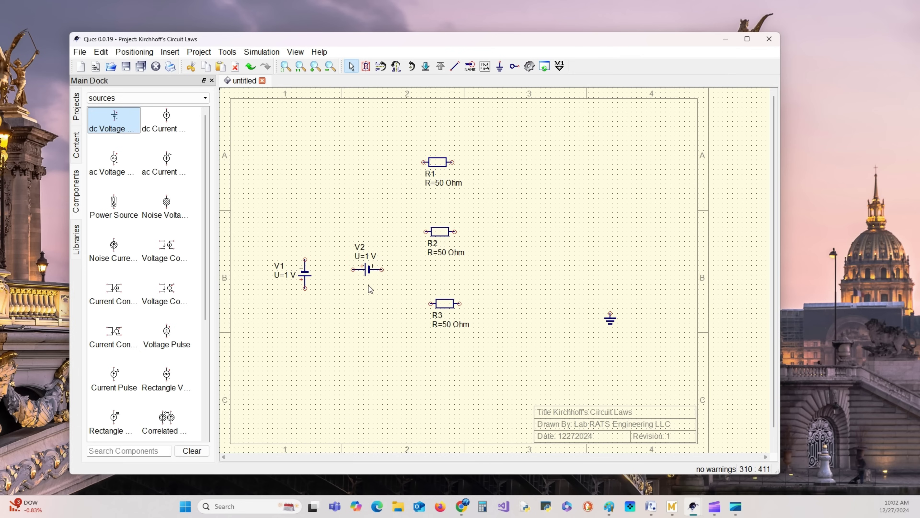
Move V1 up on the left and rotate it until it lies horizontal.
left_click_drag(309, 278, 317, 224)
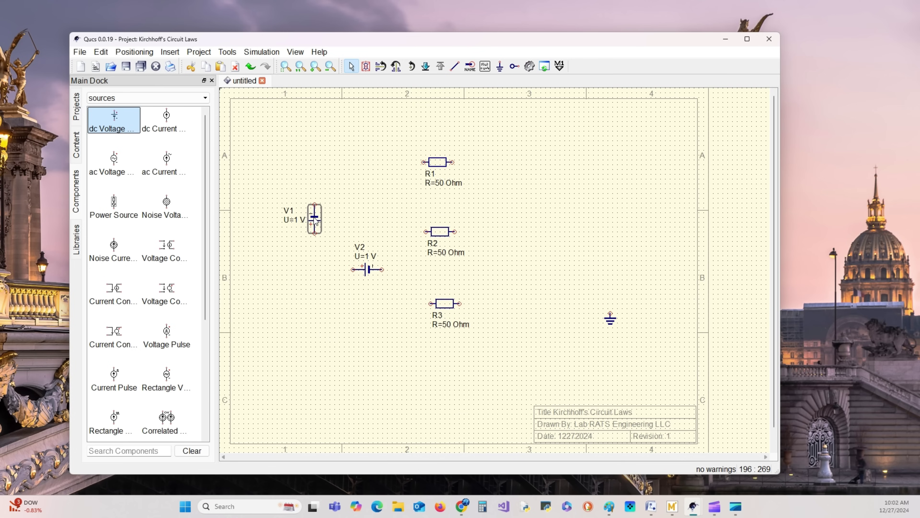
right_click(315, 220)
left_click(358, 306)
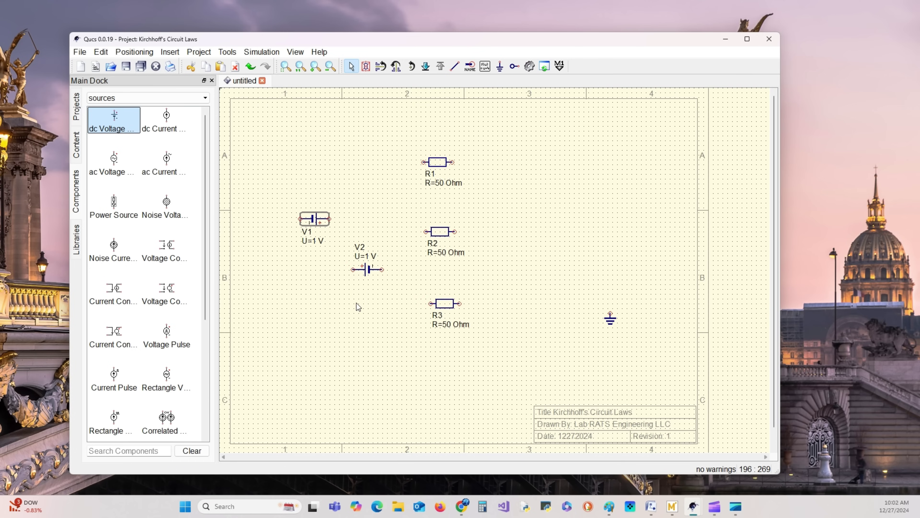
right_click(319, 217)
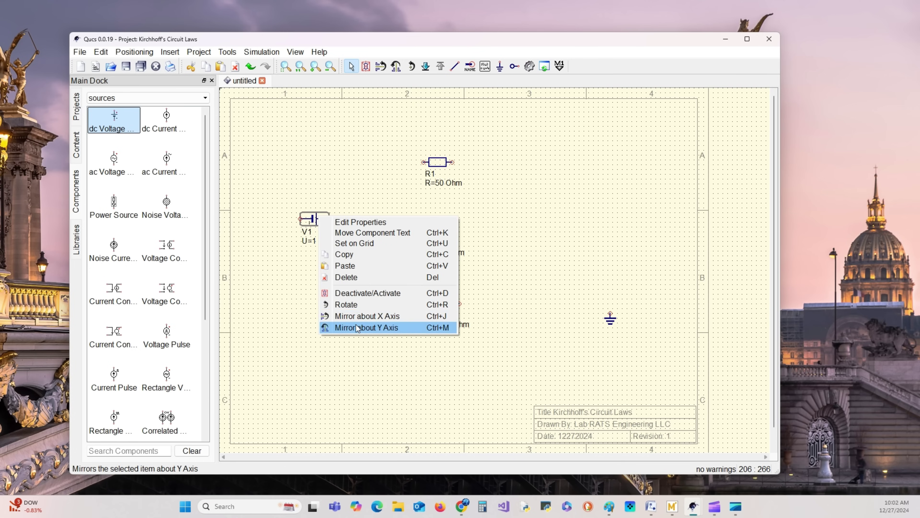
left_click(354, 308)
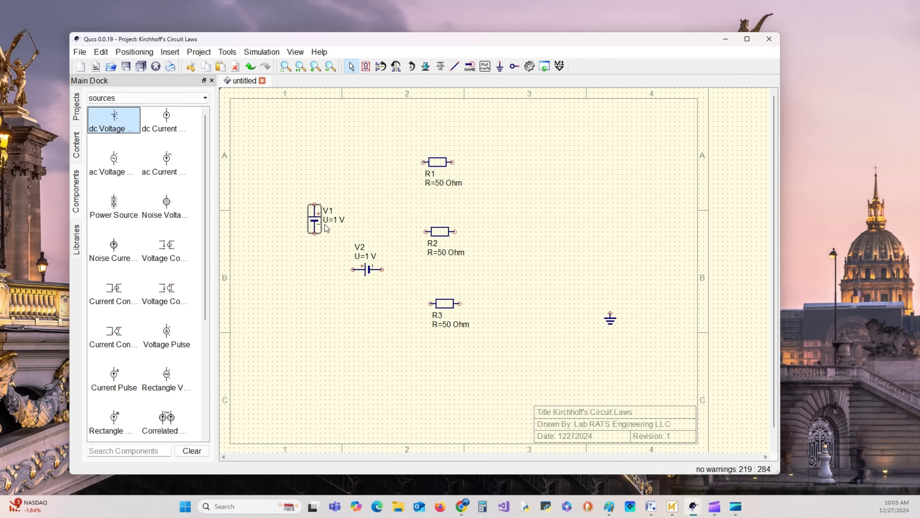
right_click(315, 222)
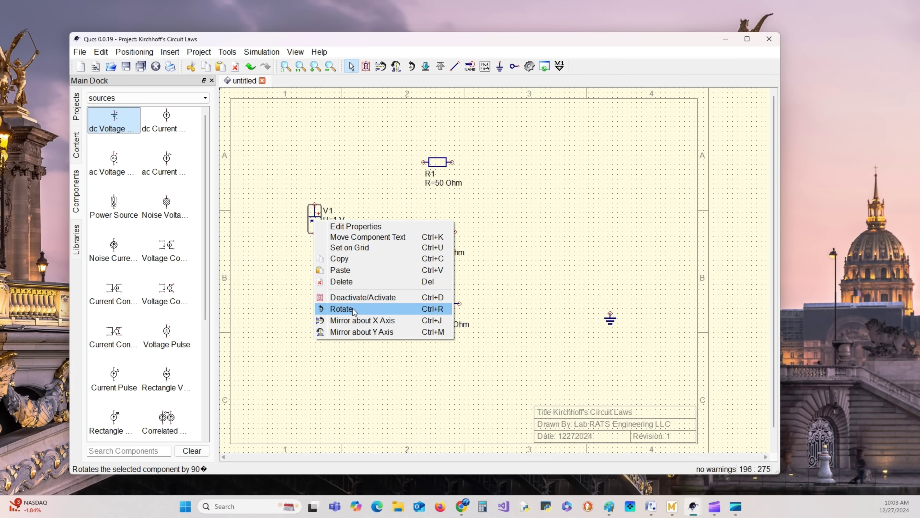
left_click(354, 309)
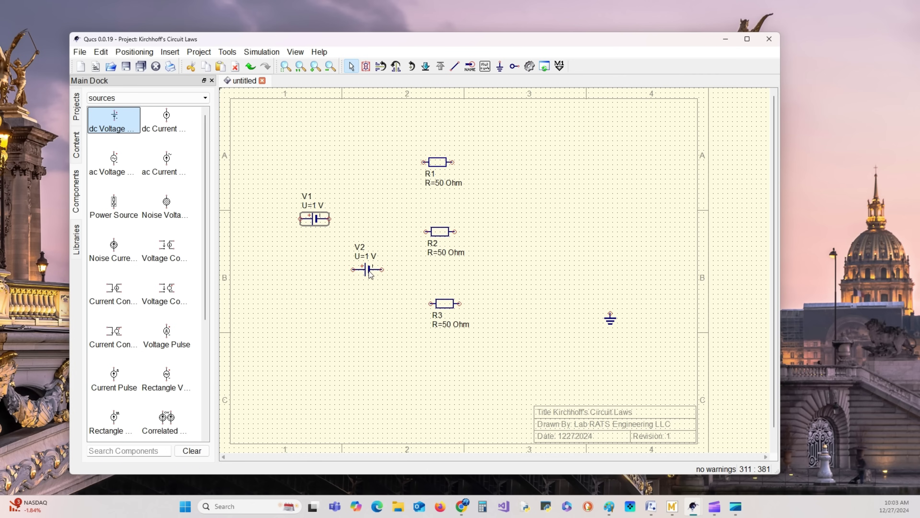
Line V1 up with R2 and V2 with R3, turning V2 horizontal.
left_click_drag(369, 270, 336, 304)
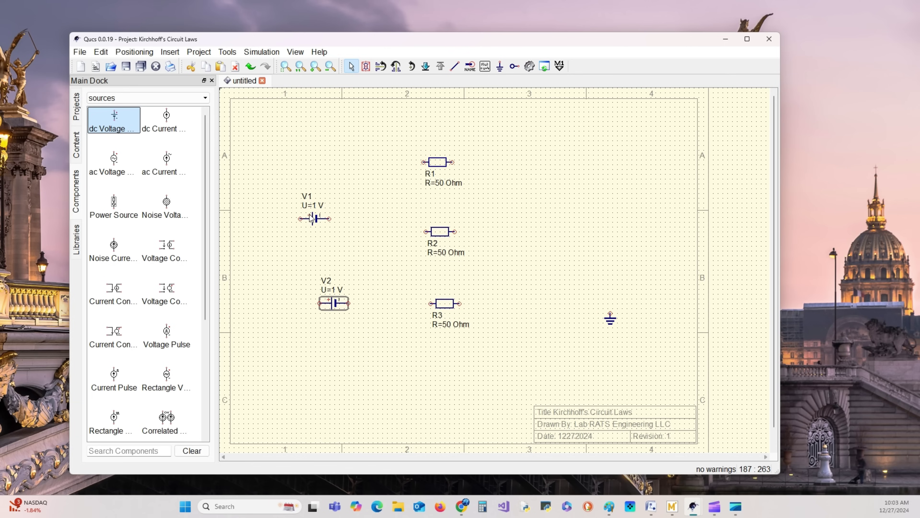
left_click_drag(314, 220, 335, 229)
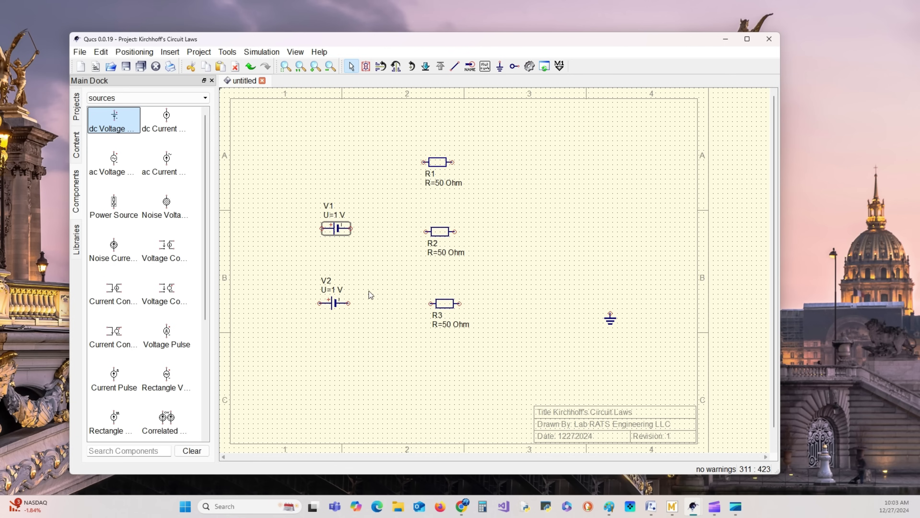
right_click(337, 304)
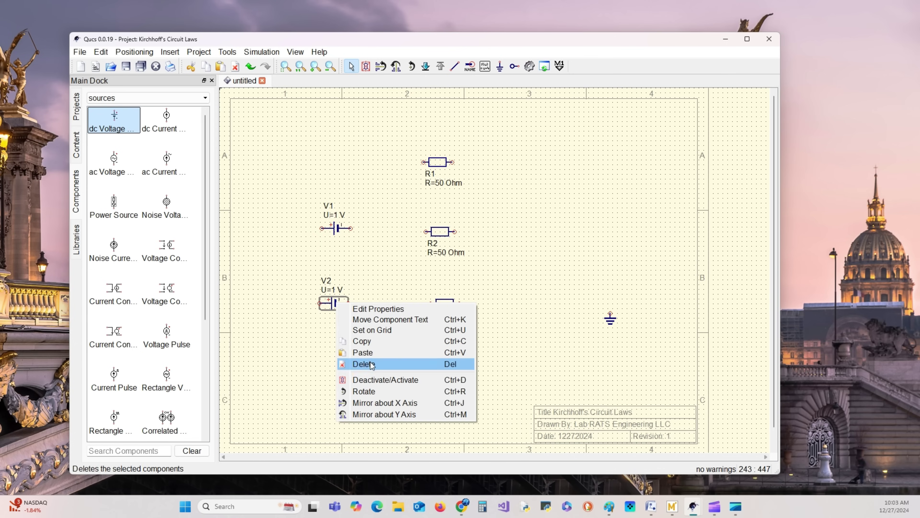
left_click(377, 391)
right_click(330, 304)
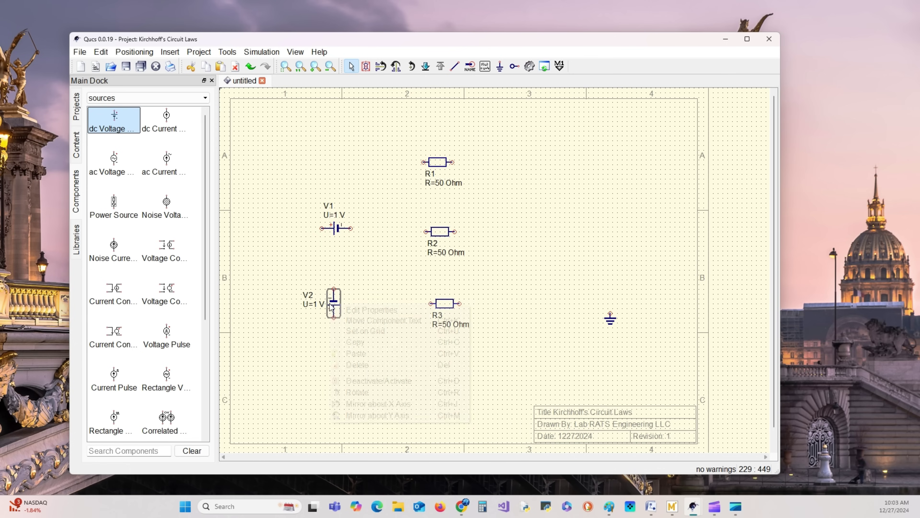
left_click(351, 392)
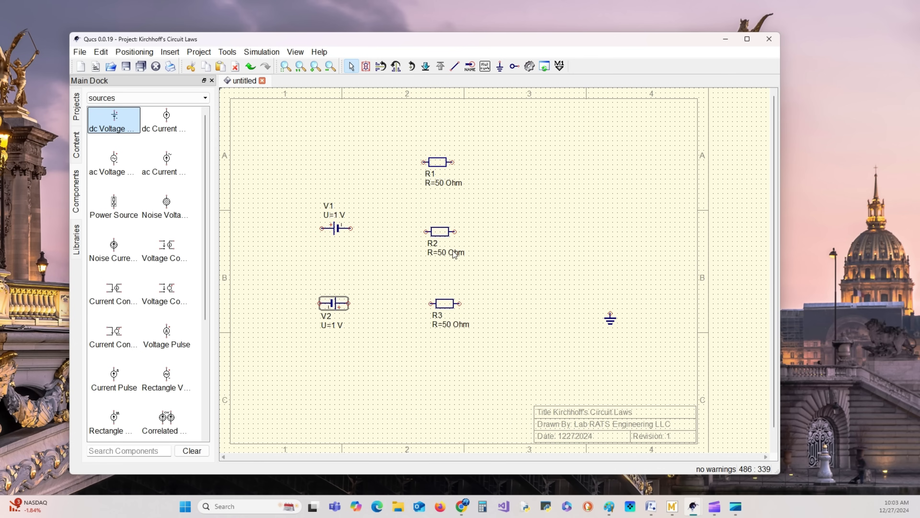
left_click(547, 196)
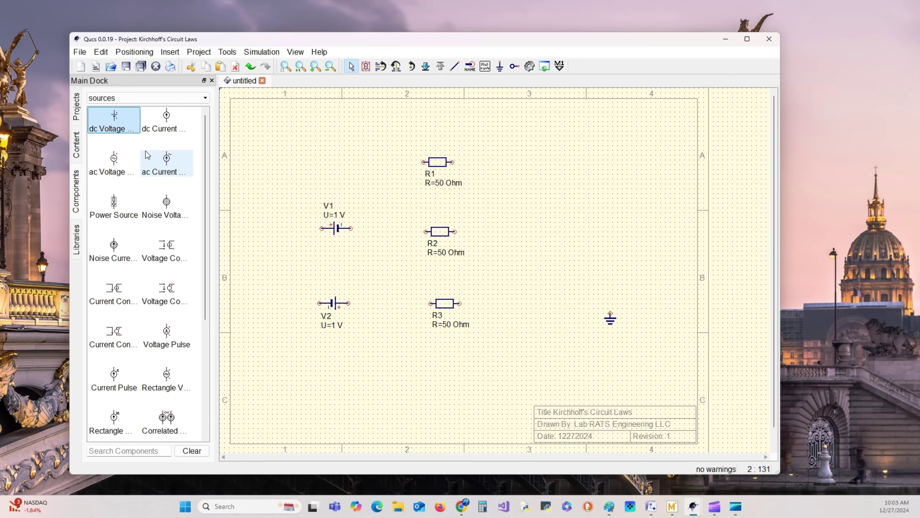
Place a 50 Ohm resistor R4 on the right, rotate it vertical and seat it above ground.
left_click(203, 98)
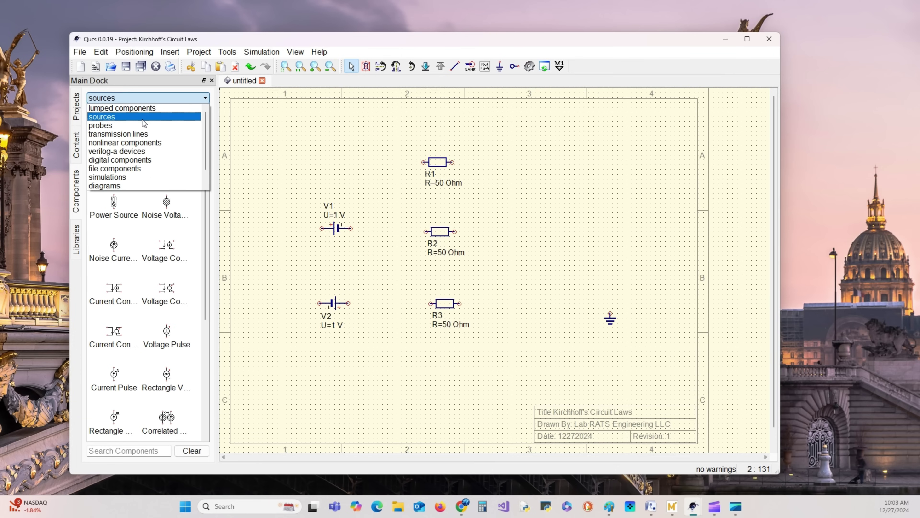
left_click(139, 108)
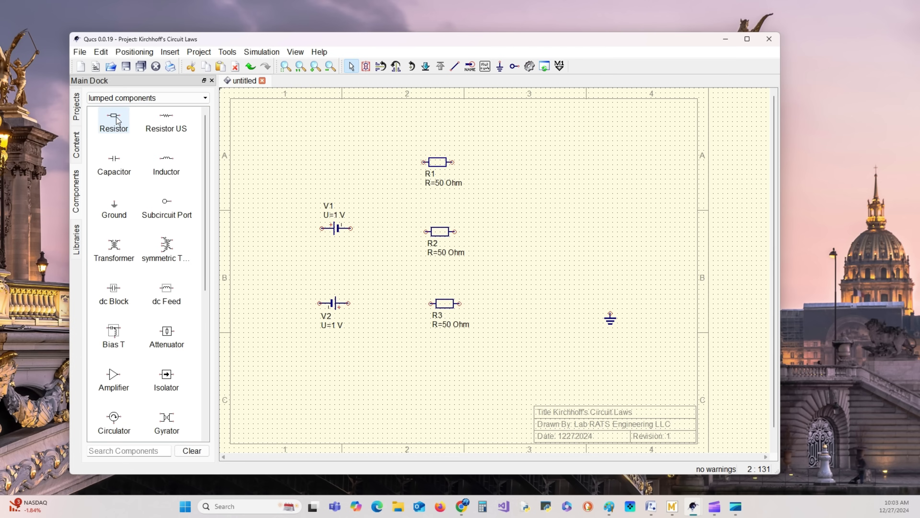
left_click(117, 121)
left_click(605, 263)
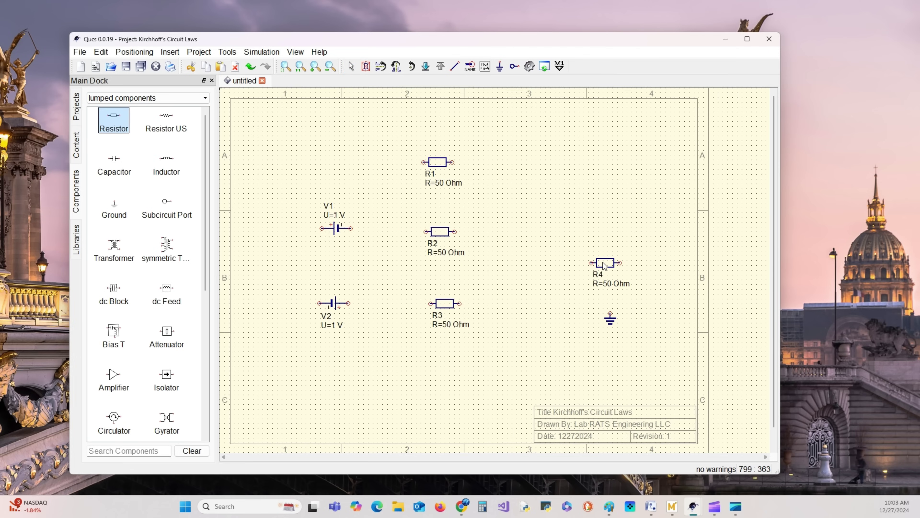
key("Escape")
right_click(602, 262)
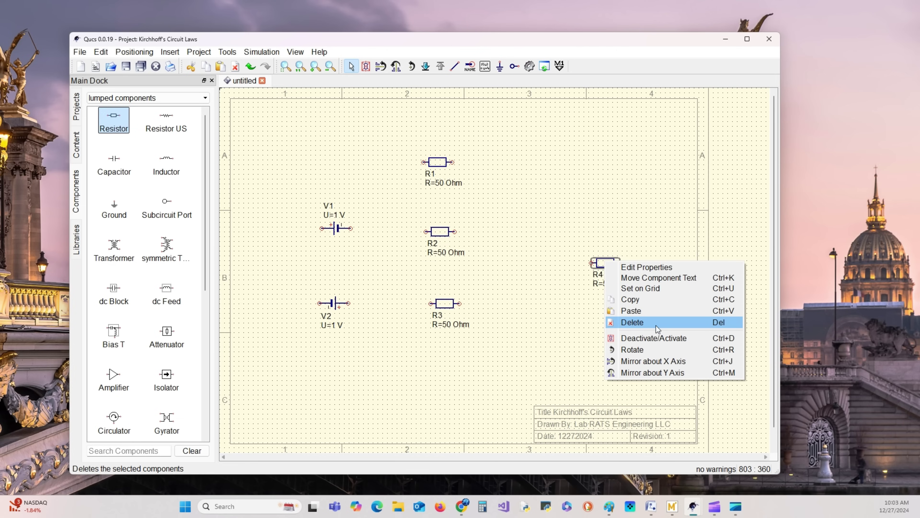
left_click(650, 348)
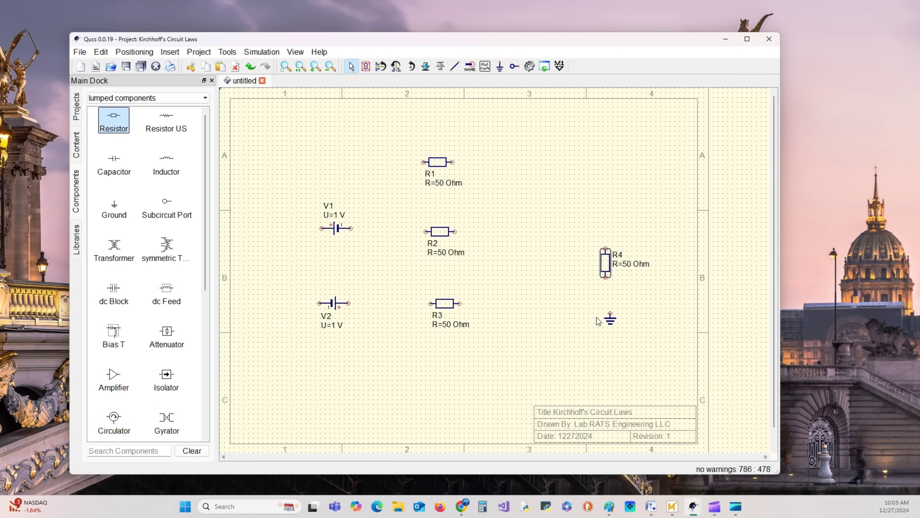
left_click_drag(605, 266, 616, 273)
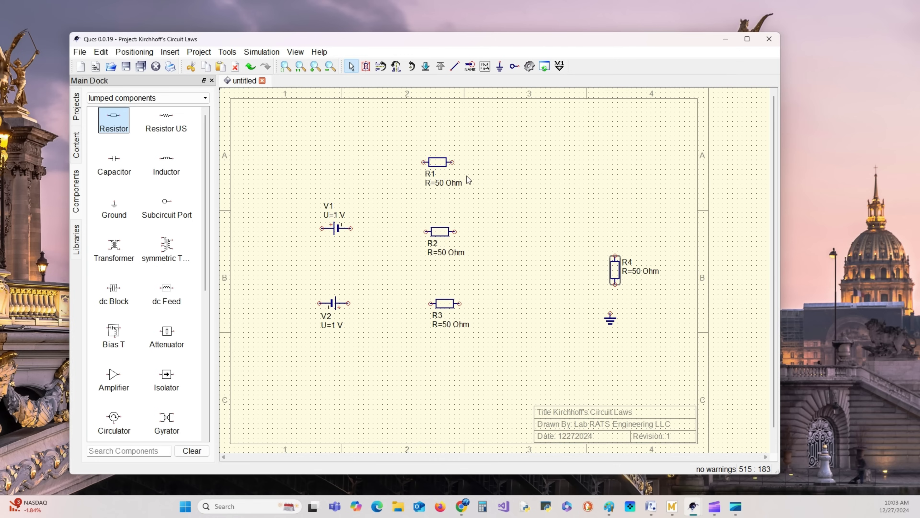
Change resistor R1's resistance to 100 Ohm.
right_click(434, 184)
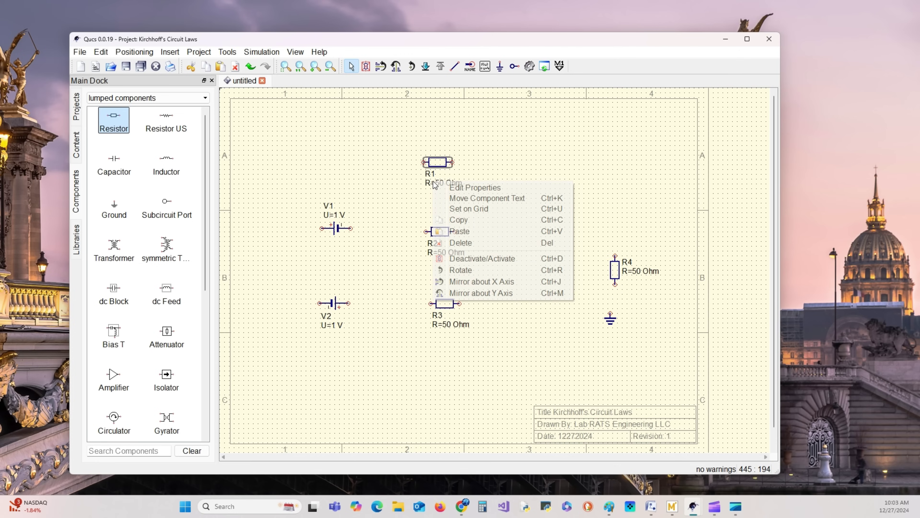
left_click(477, 188)
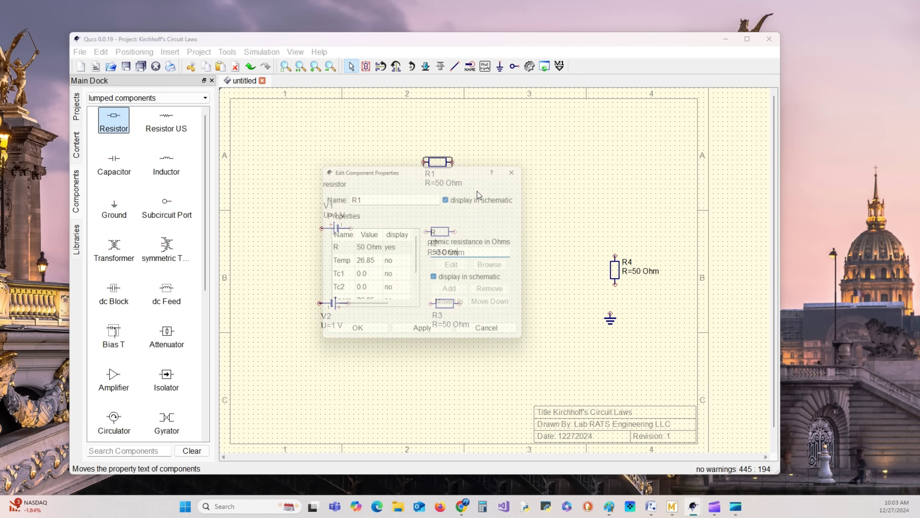
left_click_drag(445, 254, 440, 253)
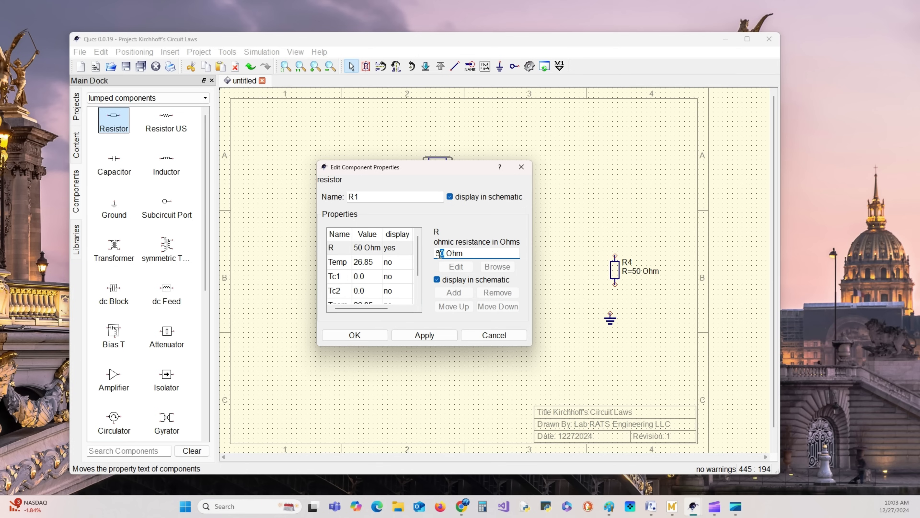
key("BackSpace")
key("BackSpace")
type("100")
left_click(428, 337)
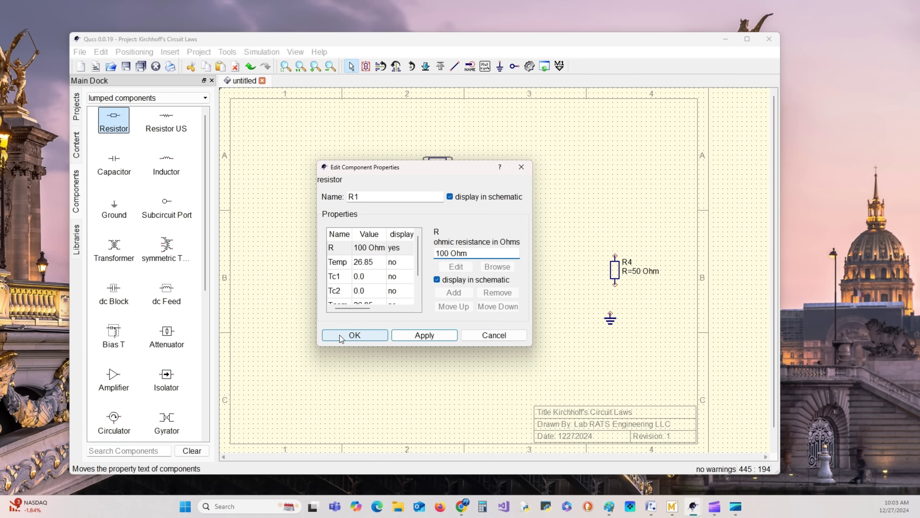
left_click(377, 335)
Change resistor R2's resistance from 50 to 200 Ohm.
right_click(436, 231)
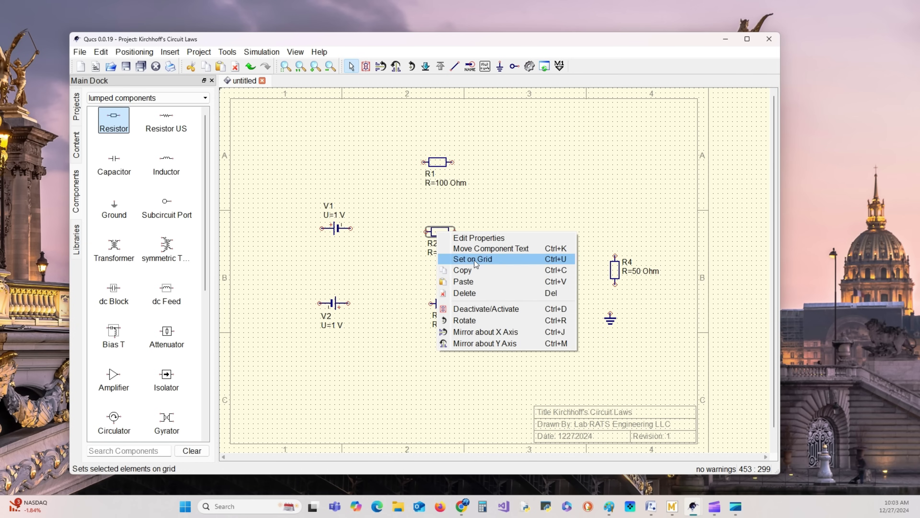
left_click(474, 239)
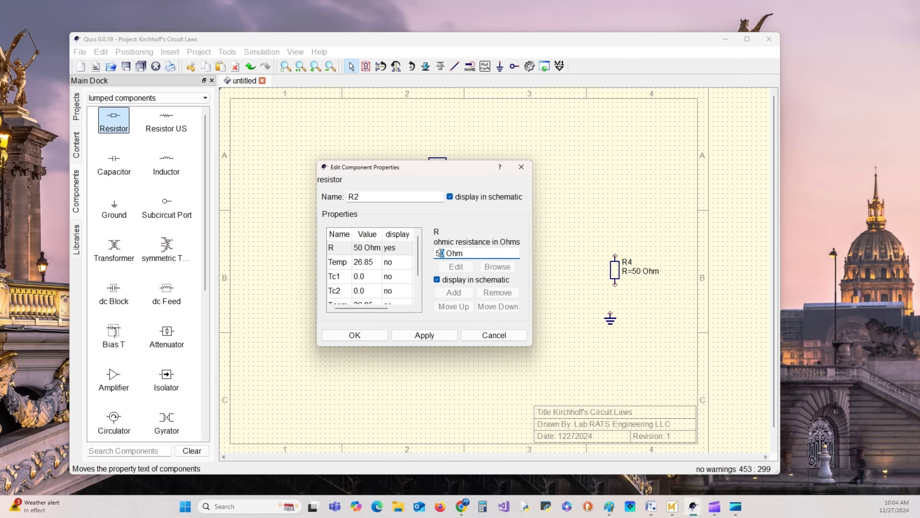
left_click_drag(441, 253, 430, 254)
type("200")
left_click(424, 336)
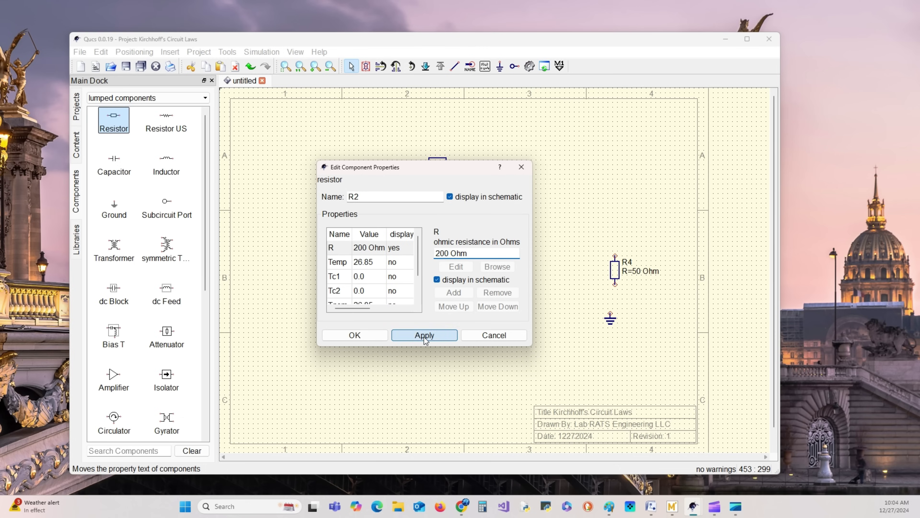
left_click(372, 333)
Change resistor R3's resistance from 50 to 300 Ohm.
double_click(438, 314)
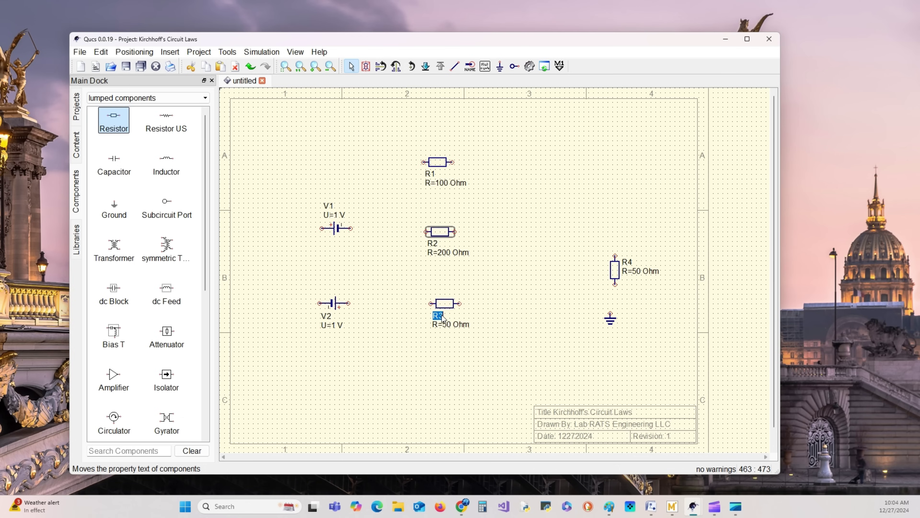
right_click(443, 316)
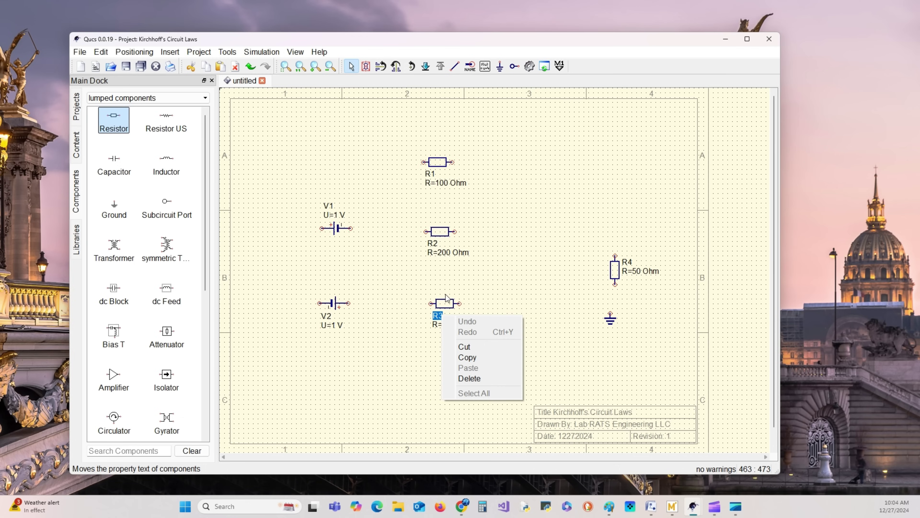
left_click(447, 304)
right_click(448, 305)
left_click(449, 309)
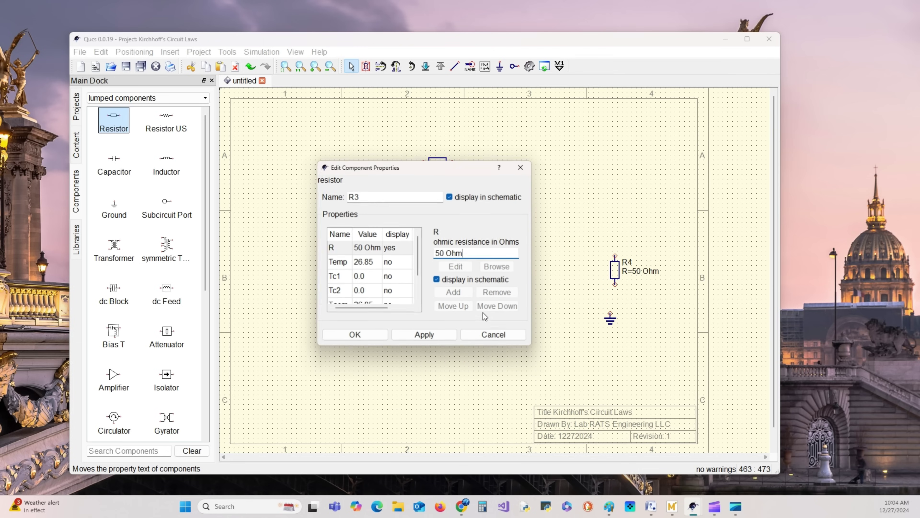
left_click_drag(444, 253, 426, 254)
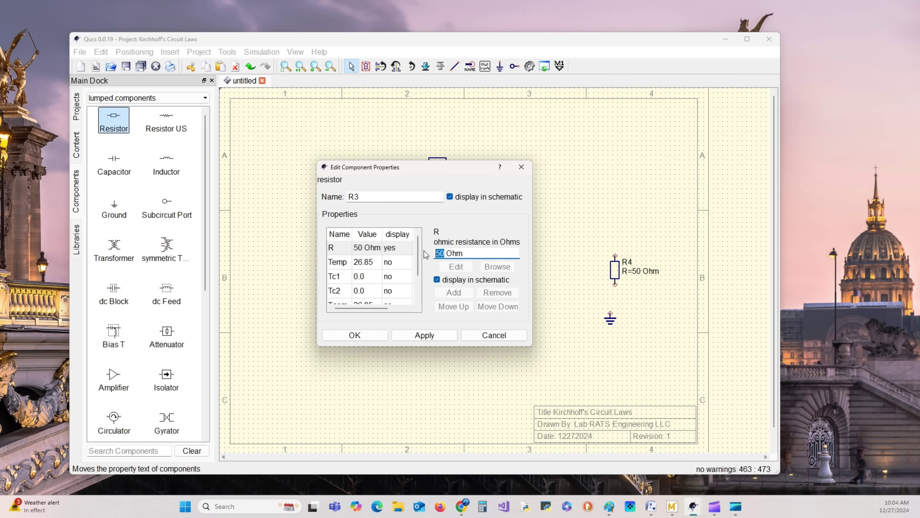
type("300")
left_click(427, 337)
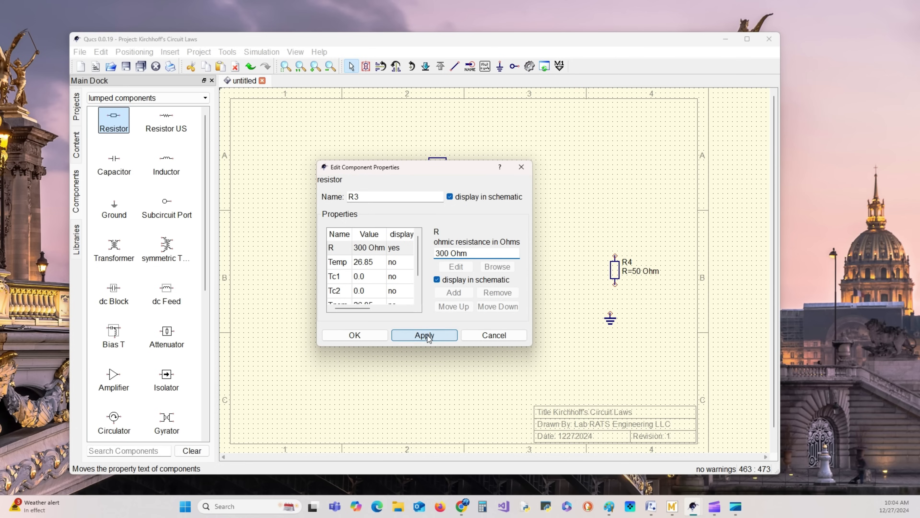
left_click(357, 336)
Change resistor R4's resistance from 50 Ohm to 10 MOhm.
right_click(621, 275)
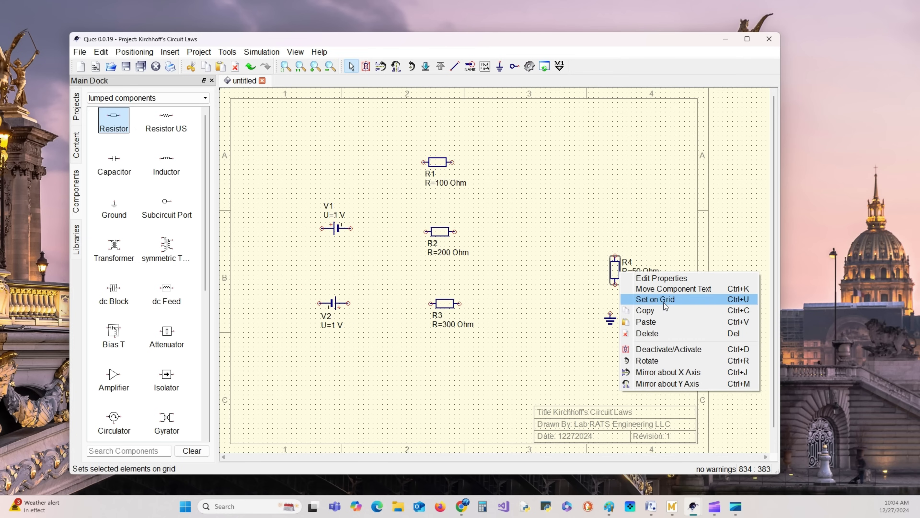
left_click(664, 279)
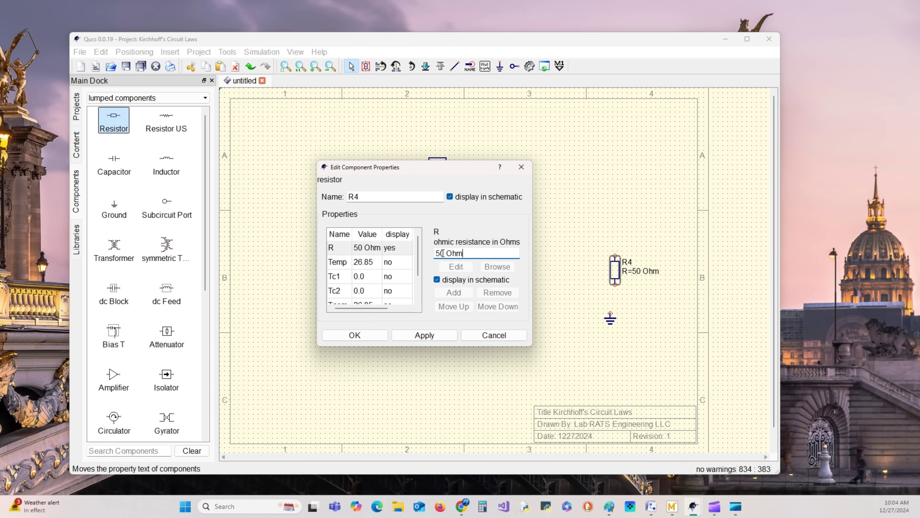
left_click_drag(445, 254, 434, 255)
type("10 M")
key("BackSpace")
left_click(420, 337)
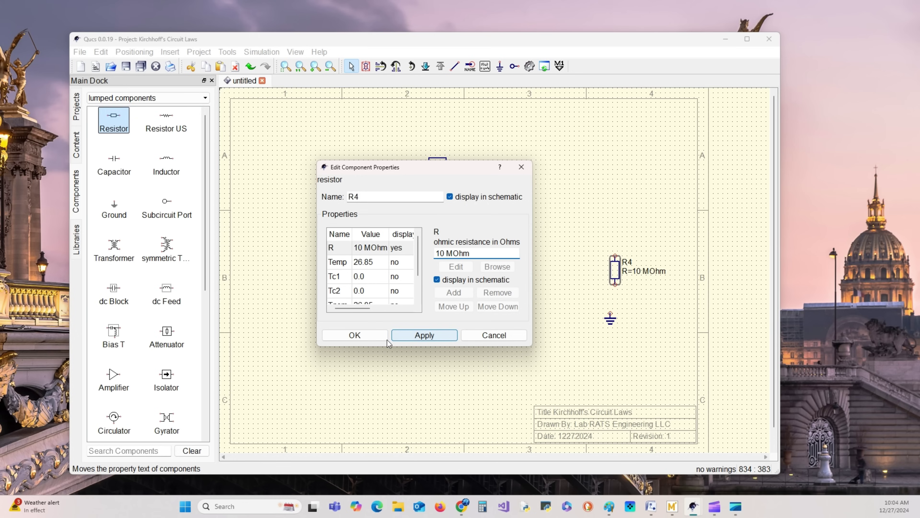
left_click(354, 335)
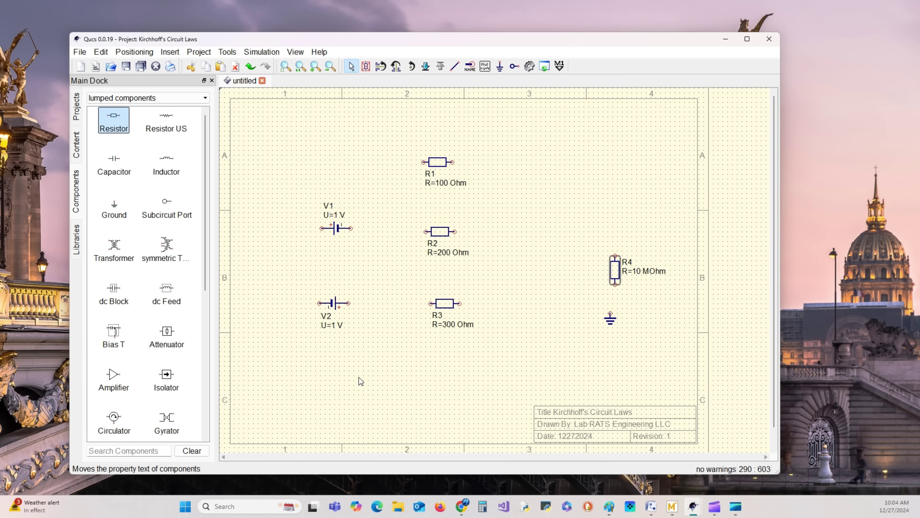
Set voltage source V1 to 3 V.
right_click(329, 214)
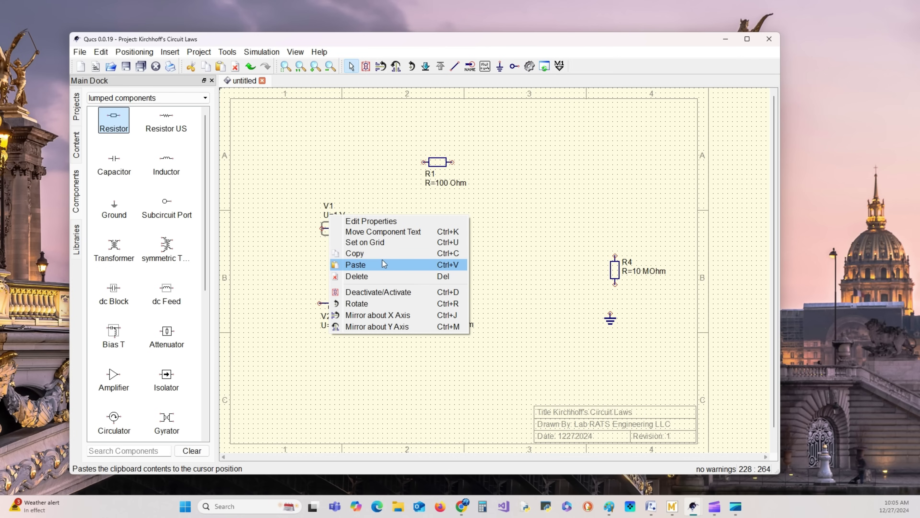
left_click(370, 221)
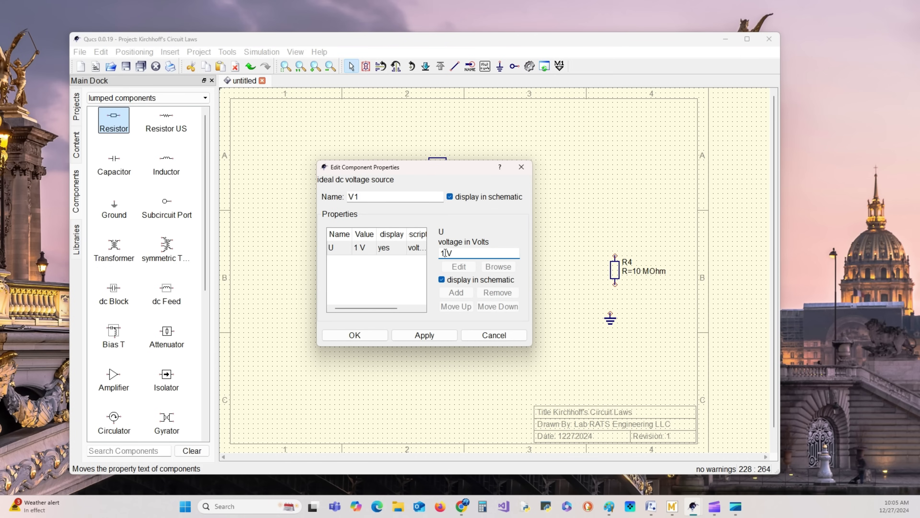
left_click(424, 335)
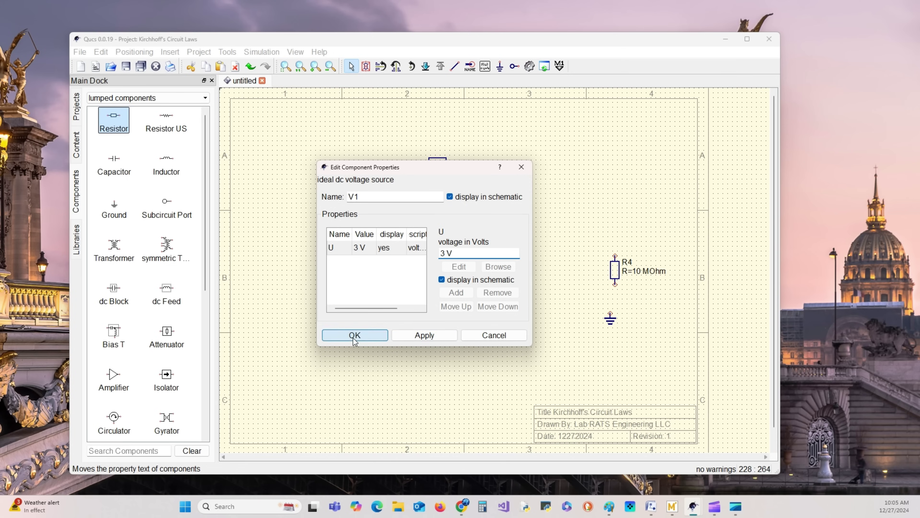
left_click(354, 340)
Set voltage source V2 to 4 V and shift the ground right under R4.
right_click(335, 307)
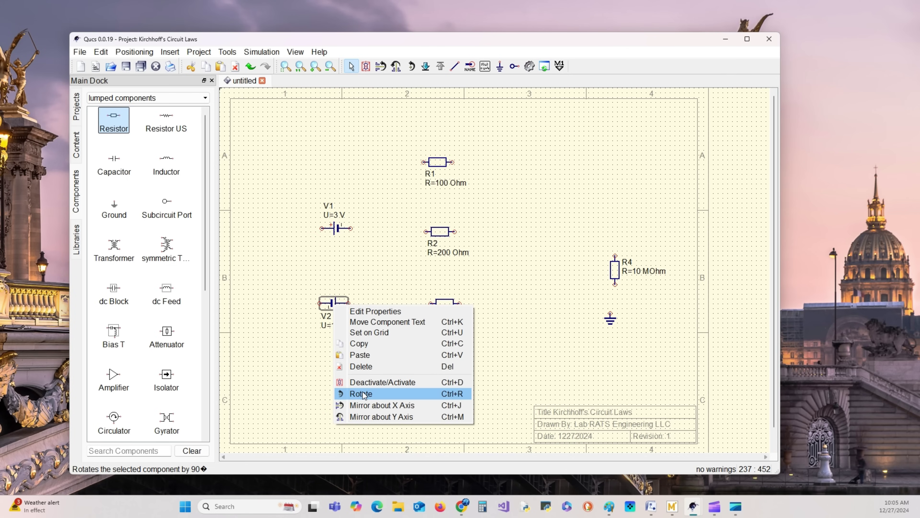
left_click(364, 311)
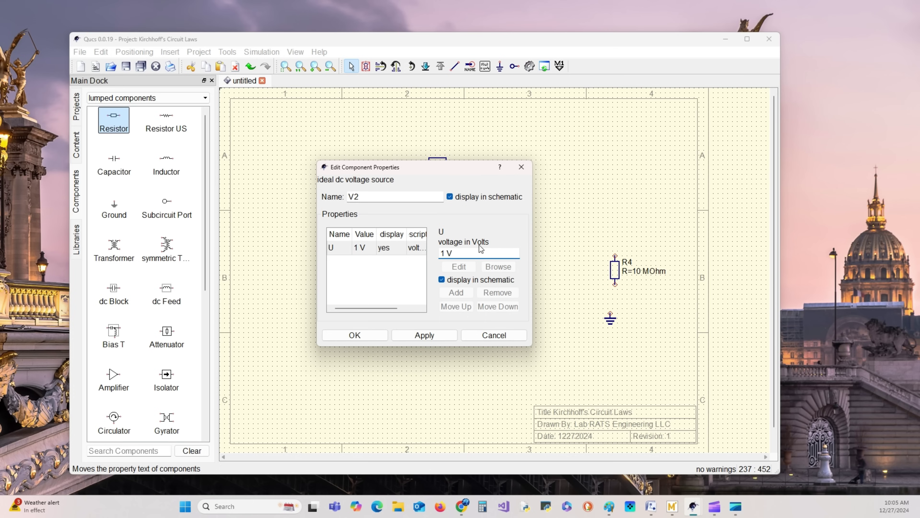
key("BackSpace")
key("BackSpace")
type("4")
left_click(434, 341)
left_click(354, 335)
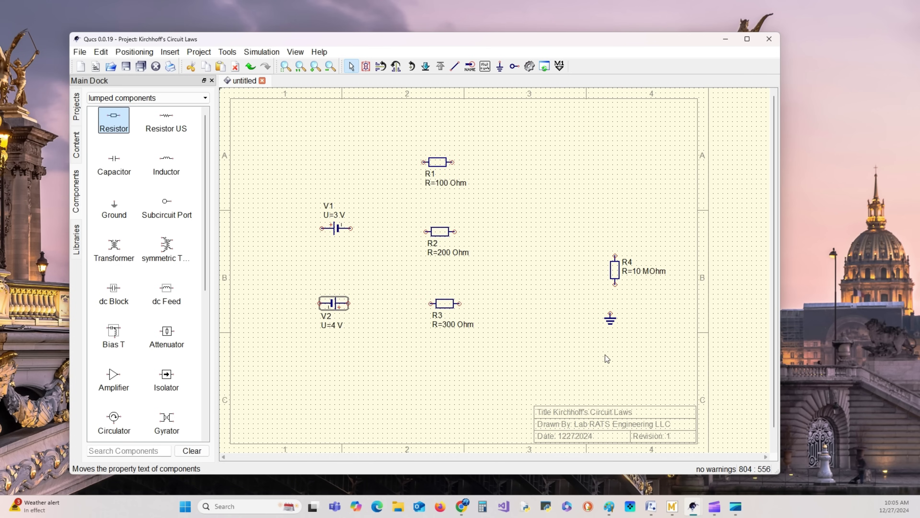
left_click(611, 321)
left_click_drag(612, 320, 612, 321)
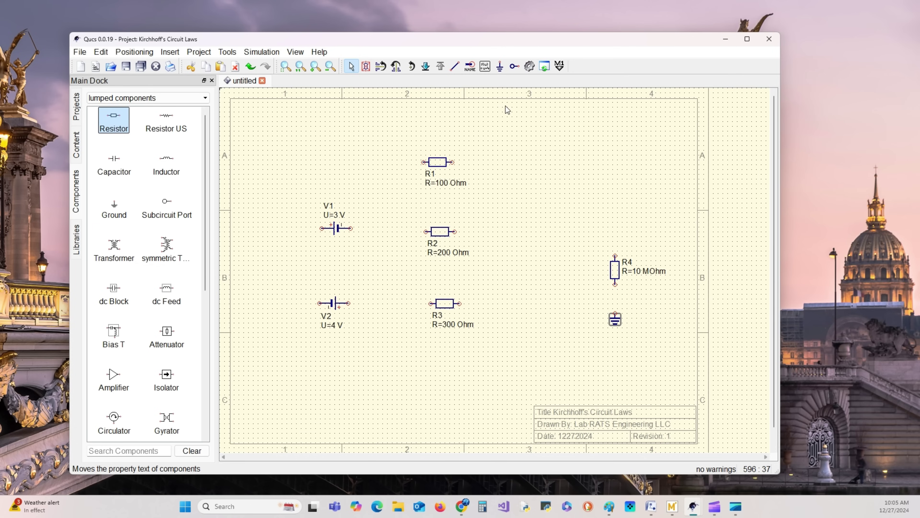
Wire R4's lower terminal to ground by moving R4 onto it and dragging it back up.
left_click(315, 67)
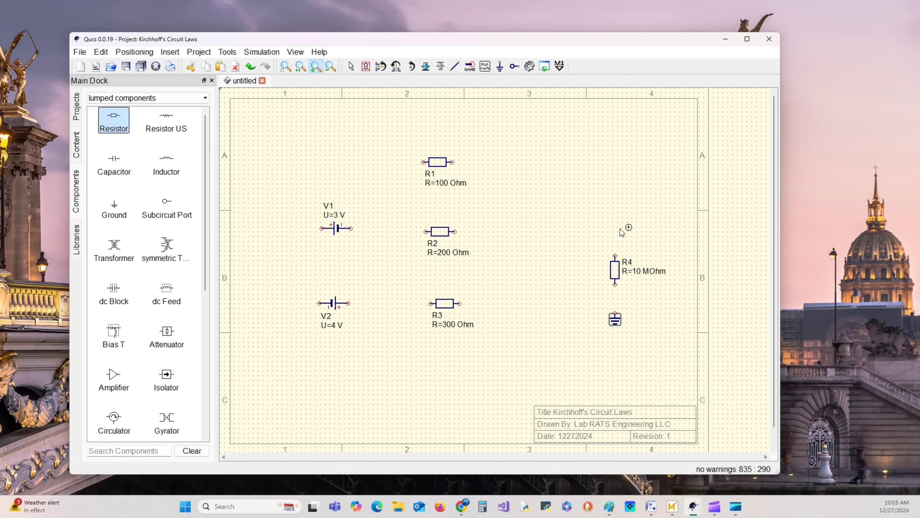
scroll(609, 273, "up", 2)
scroll(609, 272, "down", 2)
left_click(315, 67)
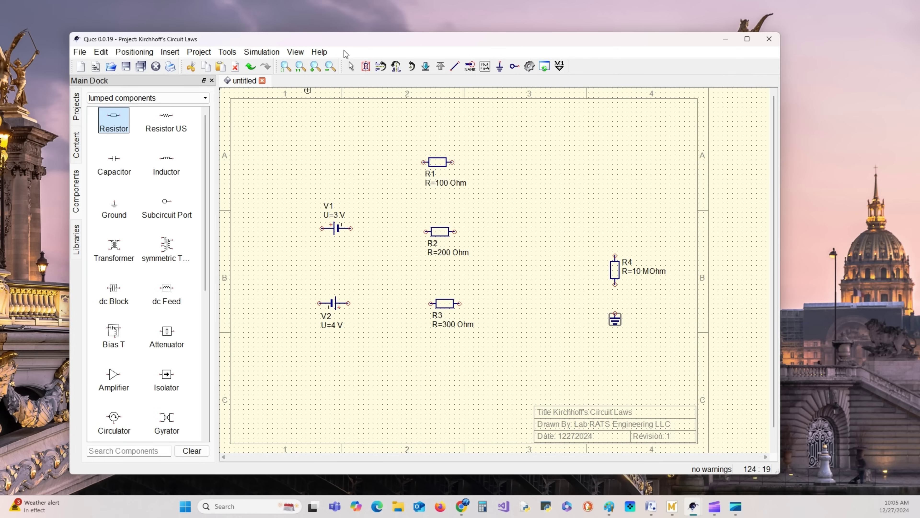
left_click(315, 67)
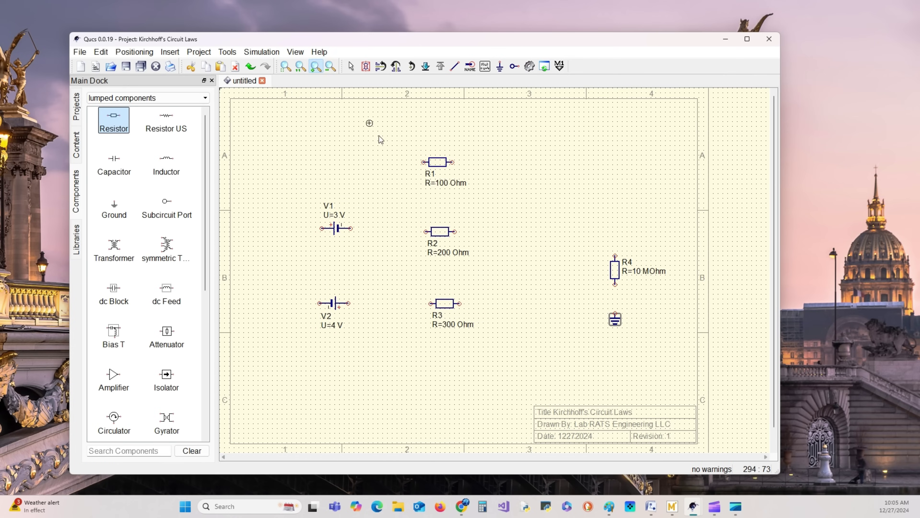
left_click(635, 298)
left_click(647, 277)
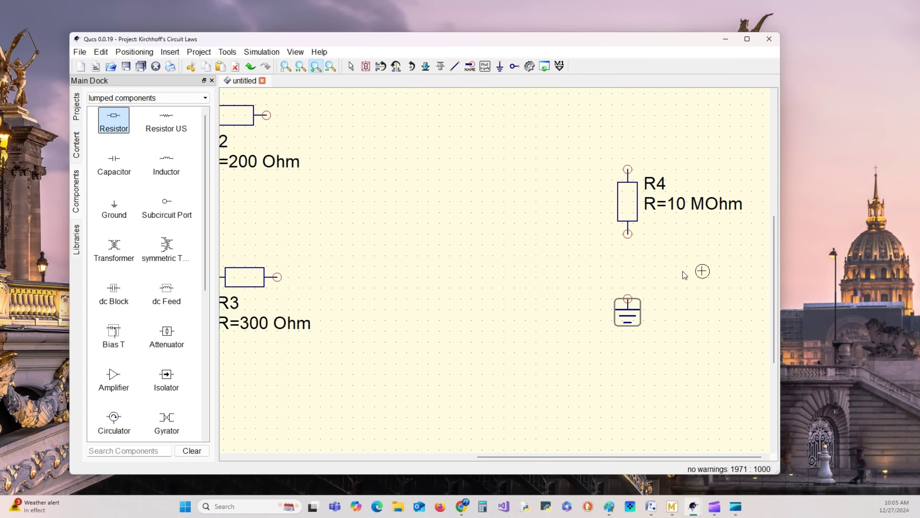
left_click(683, 271)
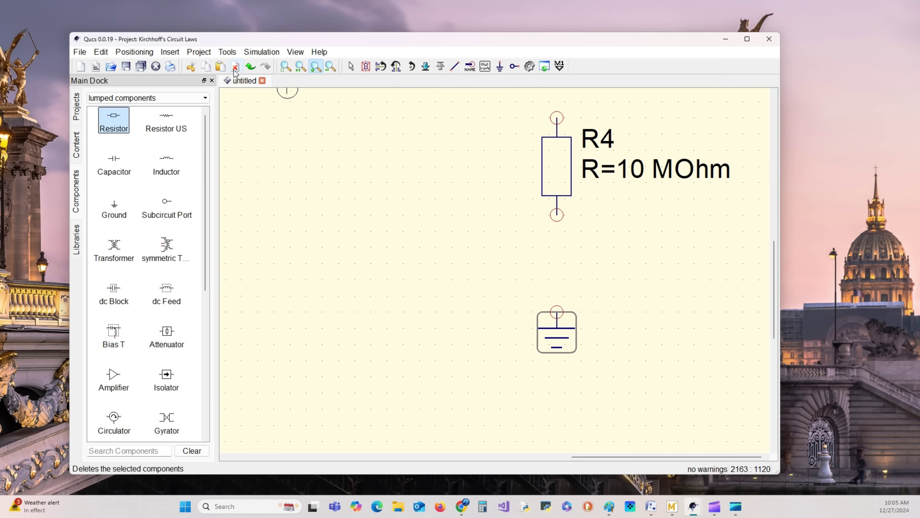
left_click(350, 66)
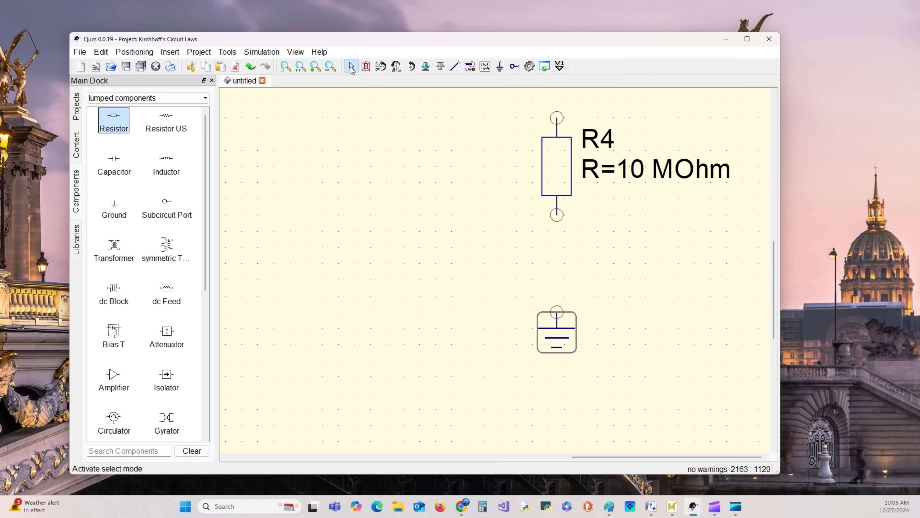
left_click(556, 179)
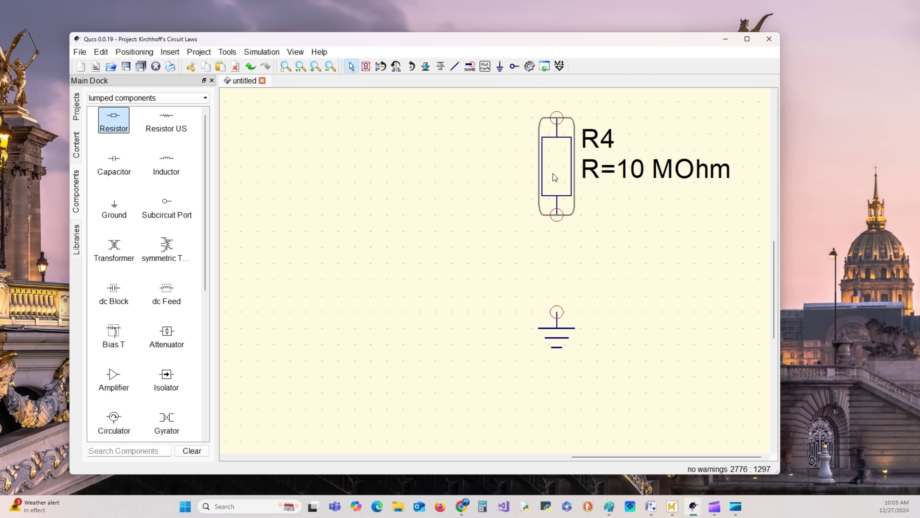
key("Down")
key("Down")
key("Down")
key("Down")
key("Down")
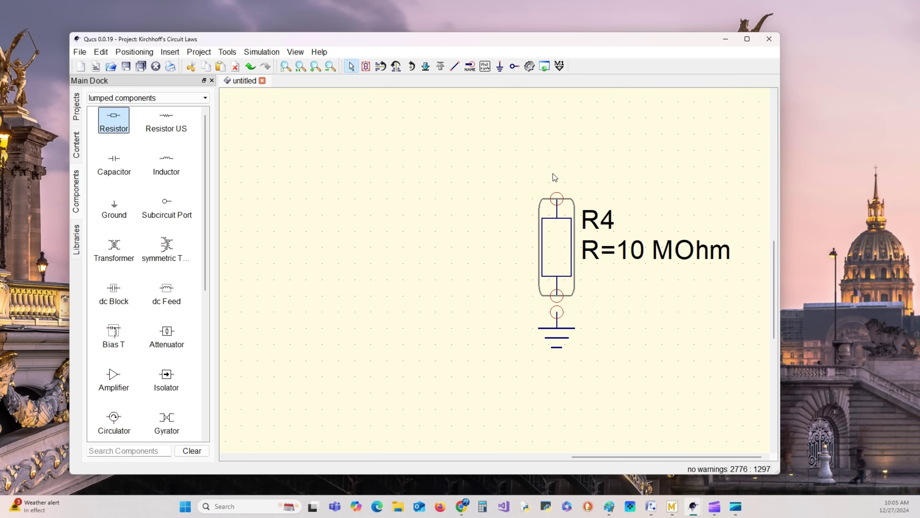
key("Down")
key("Down")
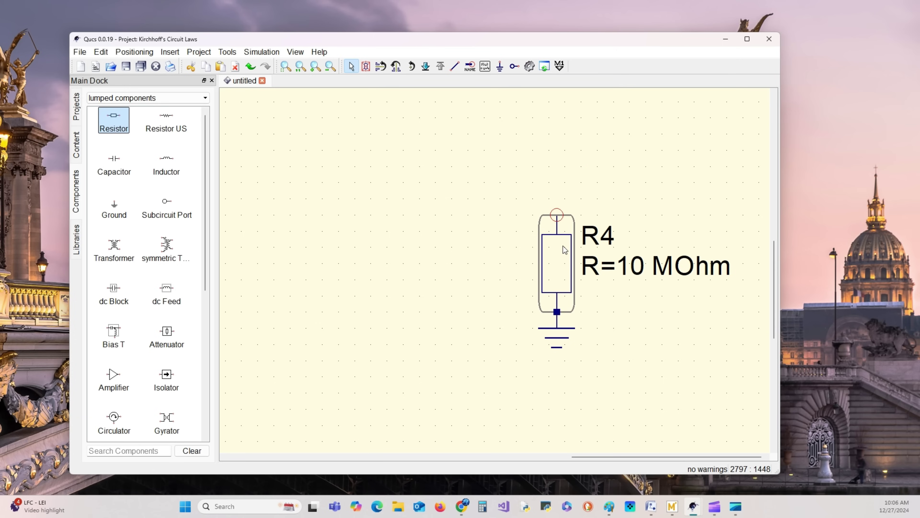
left_click_drag(565, 248, 567, 168)
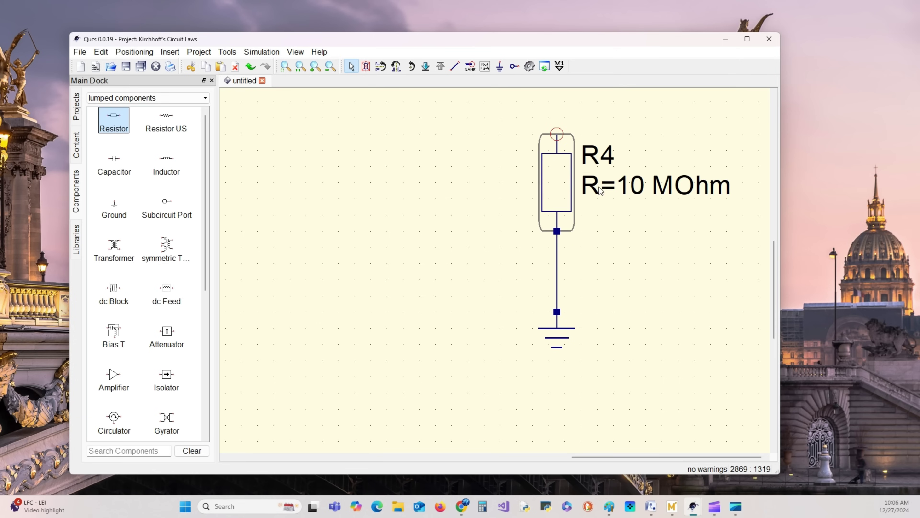
left_click(326, 71)
left_click(331, 68)
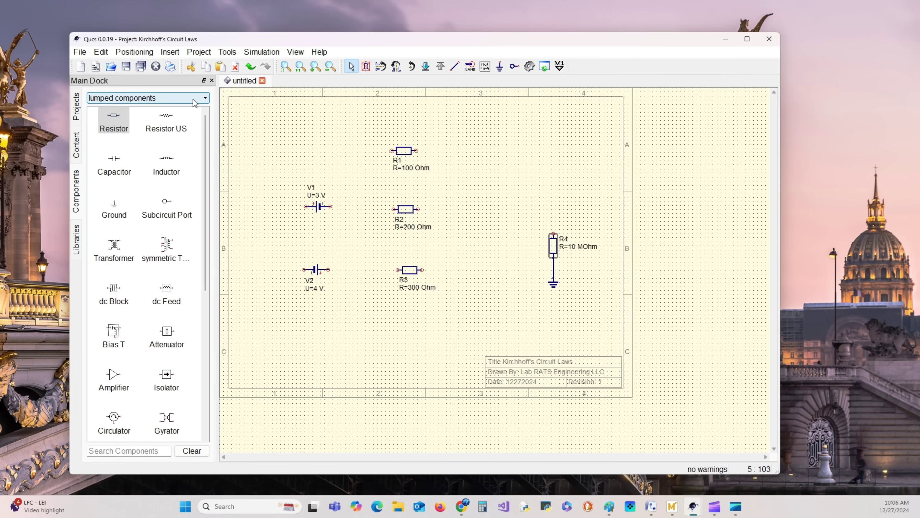
Place a dc simulation block, DC1, at the lower left of the sheet.
left_click(202, 98)
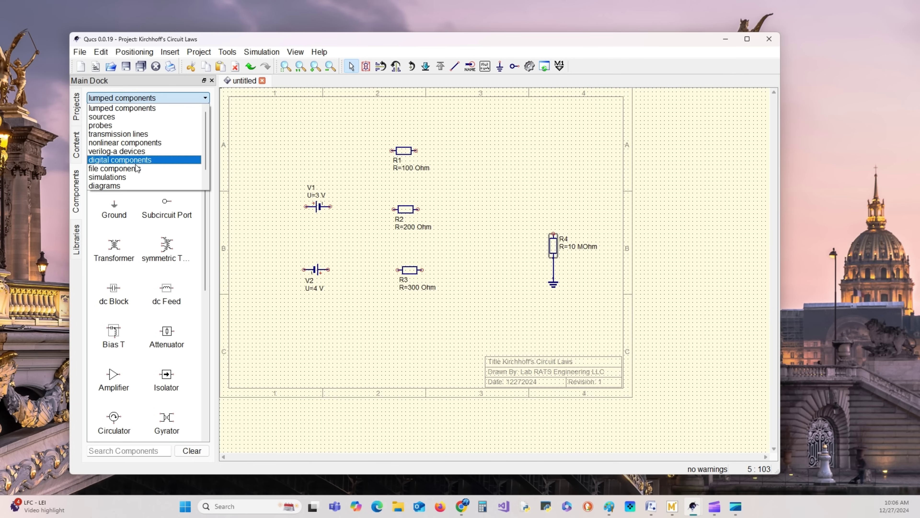
left_click(131, 176)
left_click(115, 122)
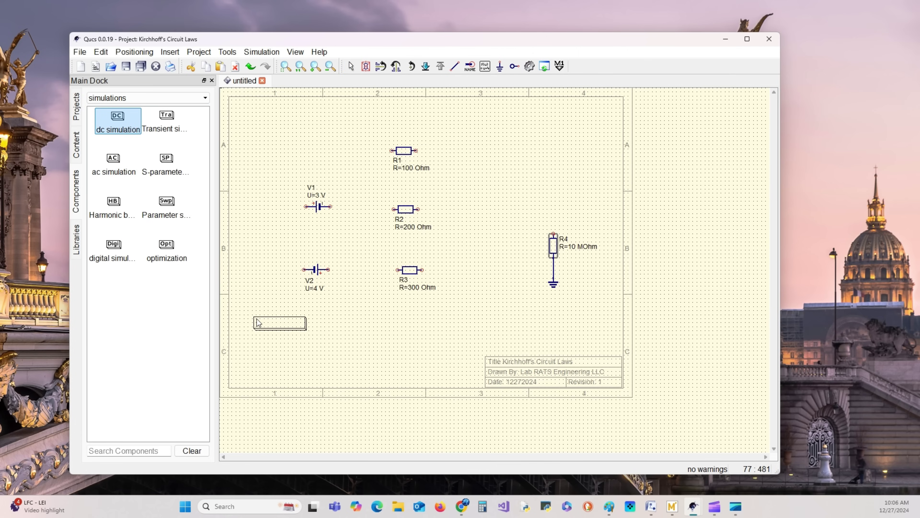
left_click(256, 320)
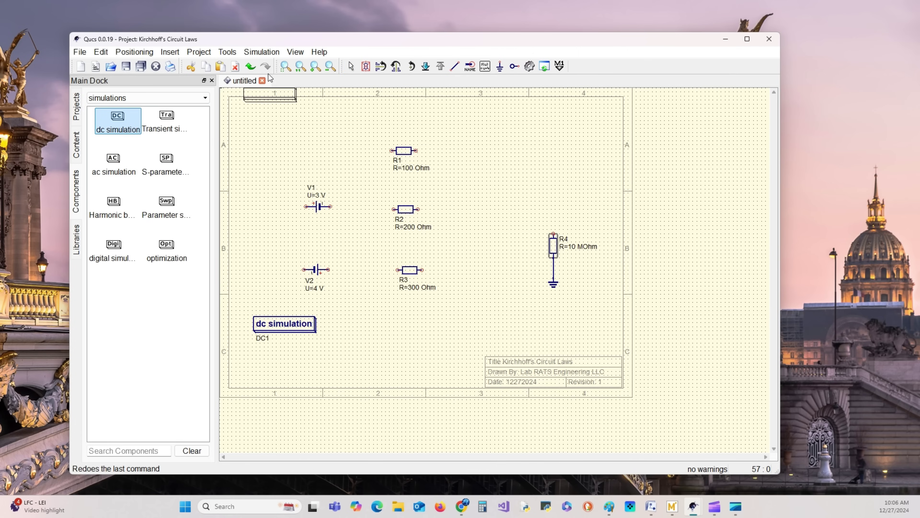
left_click(350, 66)
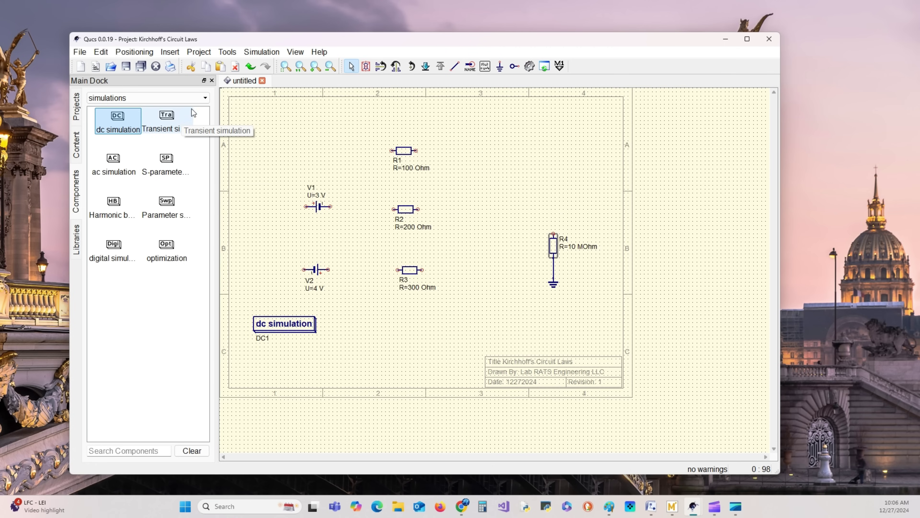
left_click(181, 97)
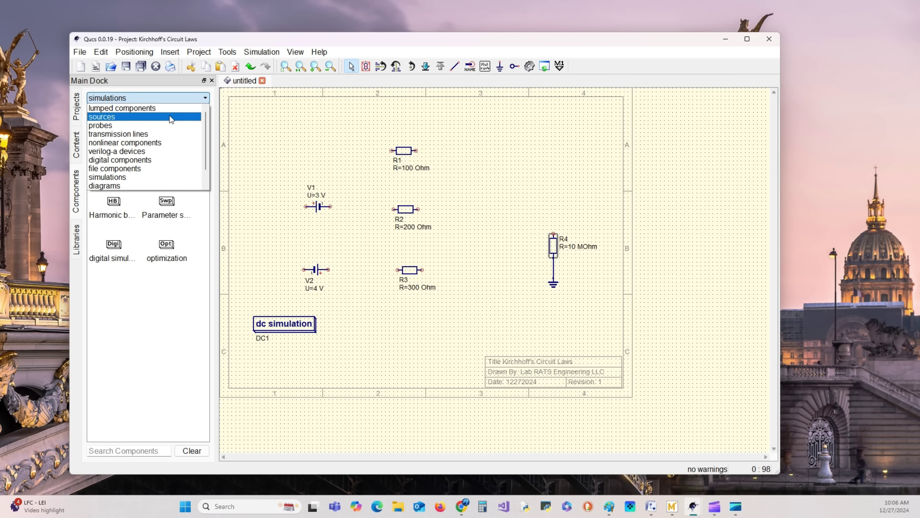
Place a Tabular diagram below R3, then cancel its properties and drop it.
left_click(130, 185)
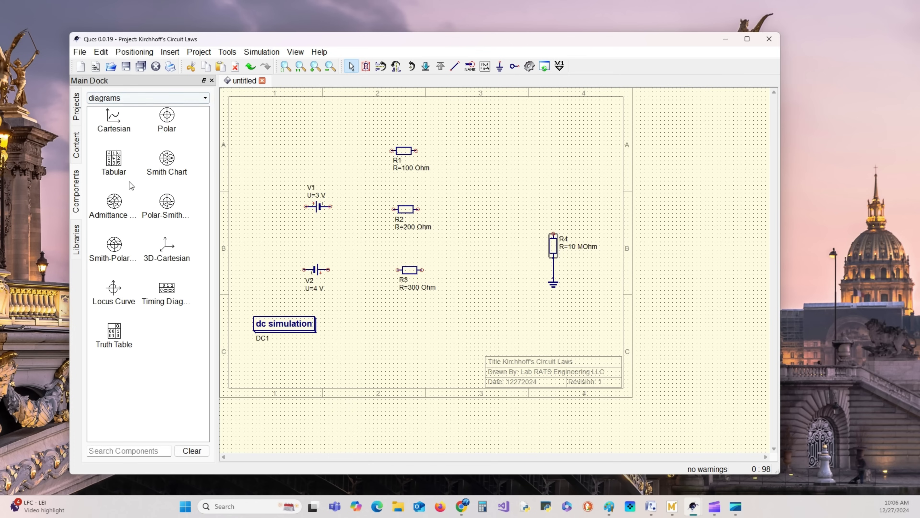
left_click(114, 161)
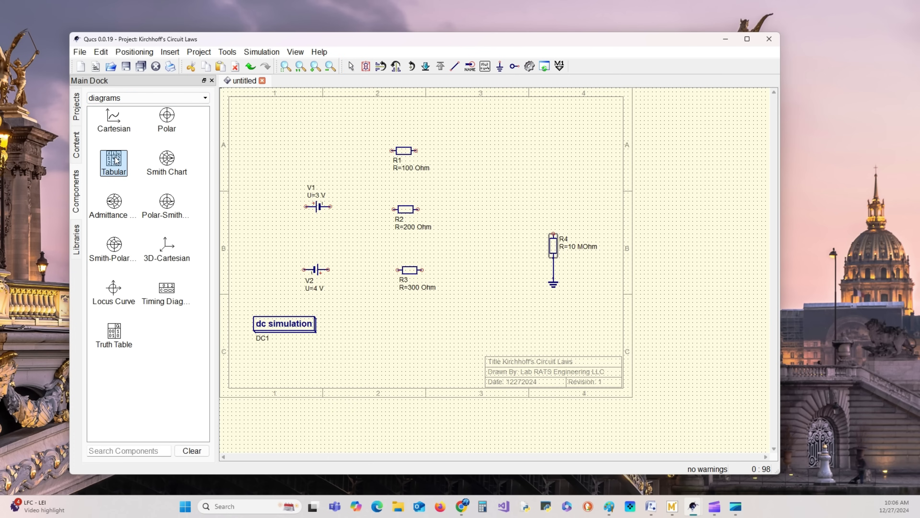
left_click(339, 380)
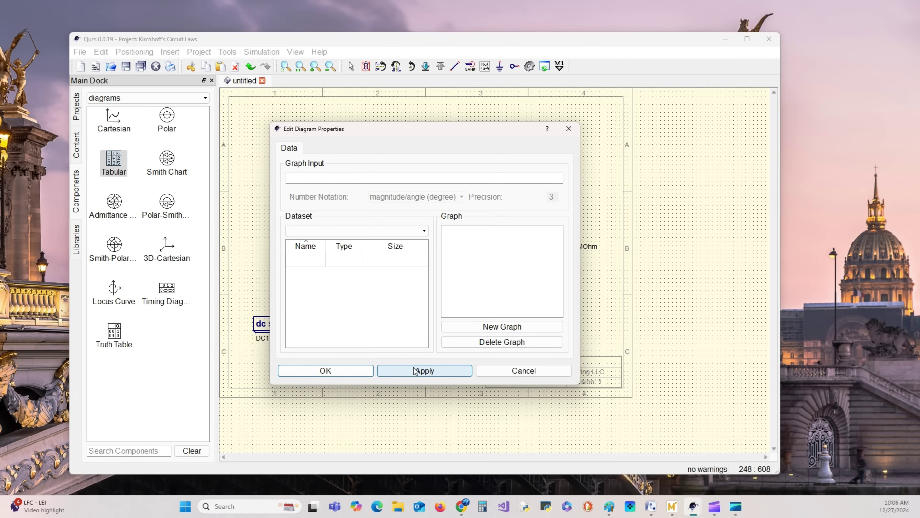
left_click(327, 370)
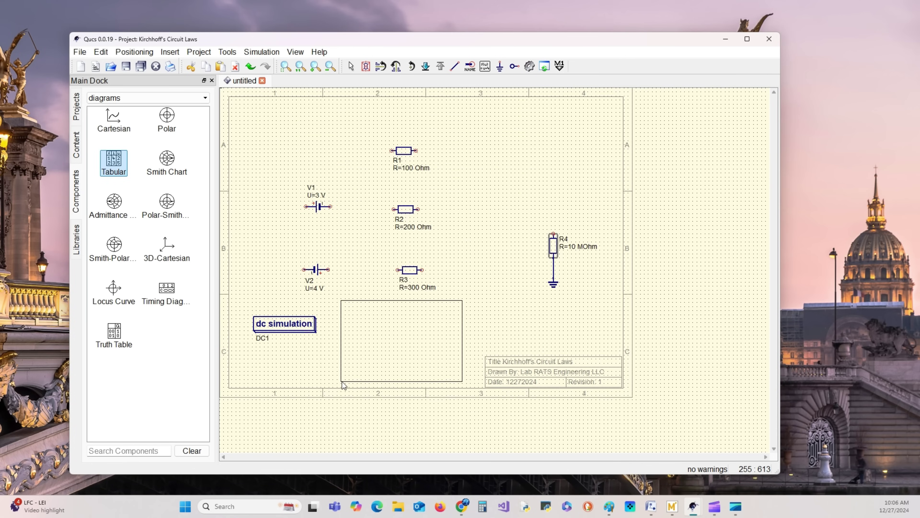
double_click(359, 363)
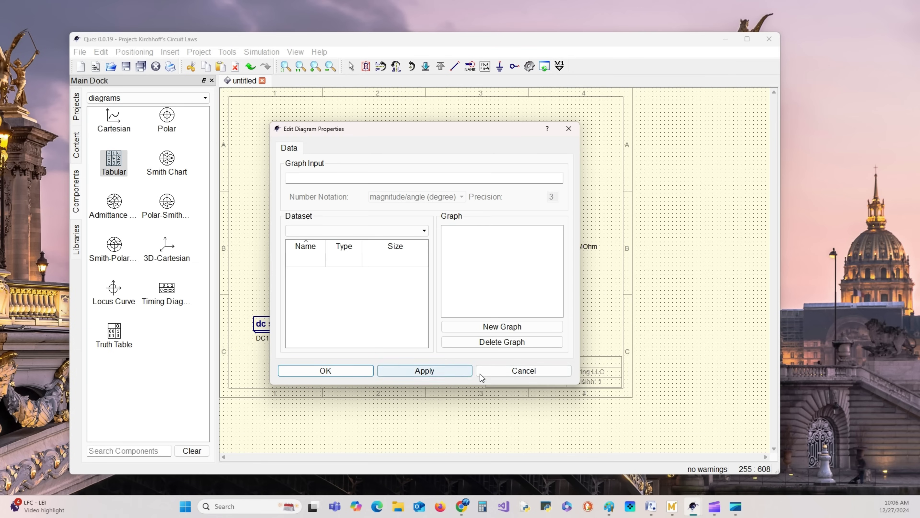
left_click(539, 369)
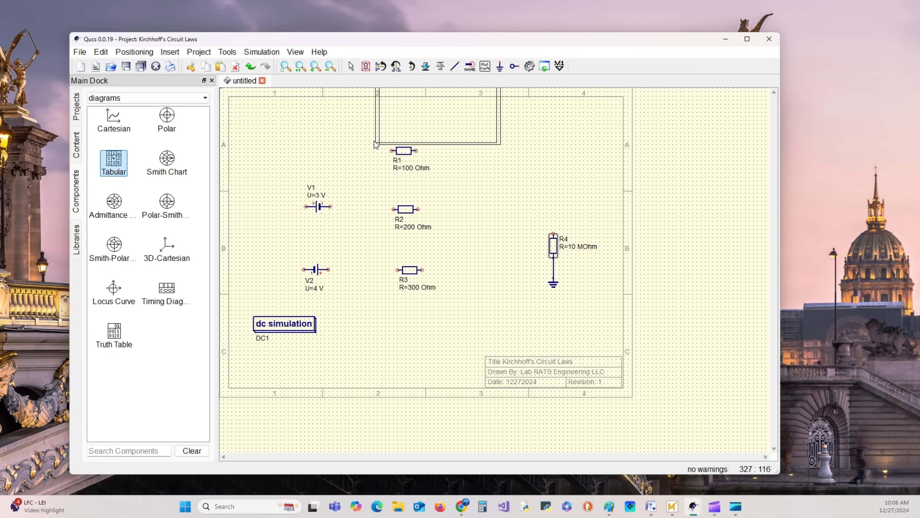
left_click(351, 66)
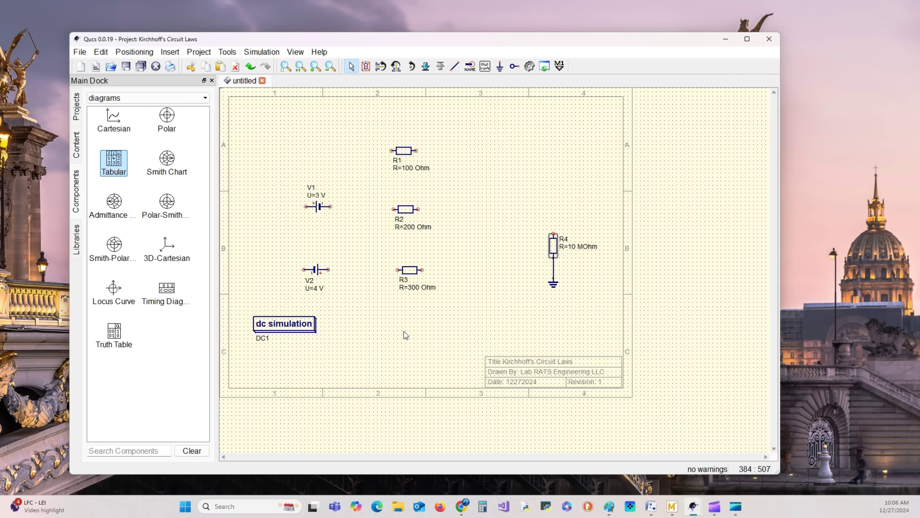
Place a US-style resistor R5 right of R4 and rotate it vertical.
scroll(404, 331, "up", 1)
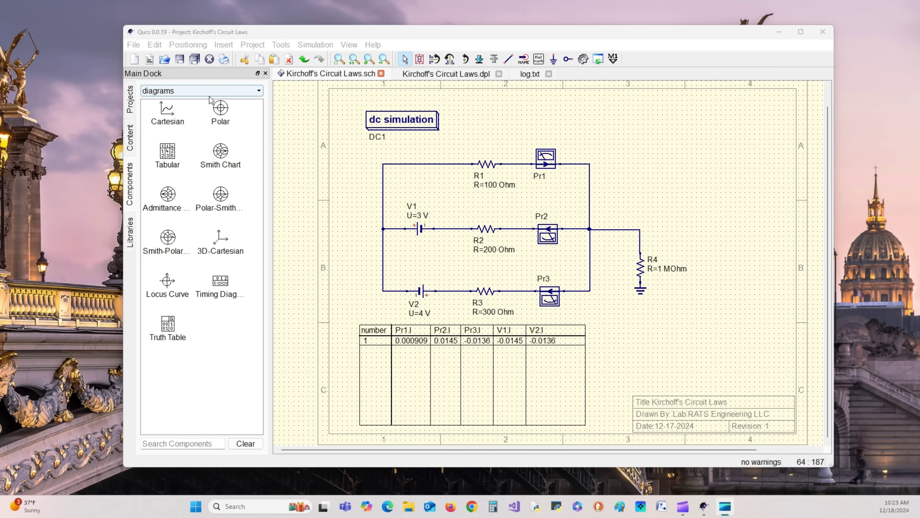
left_click(238, 92)
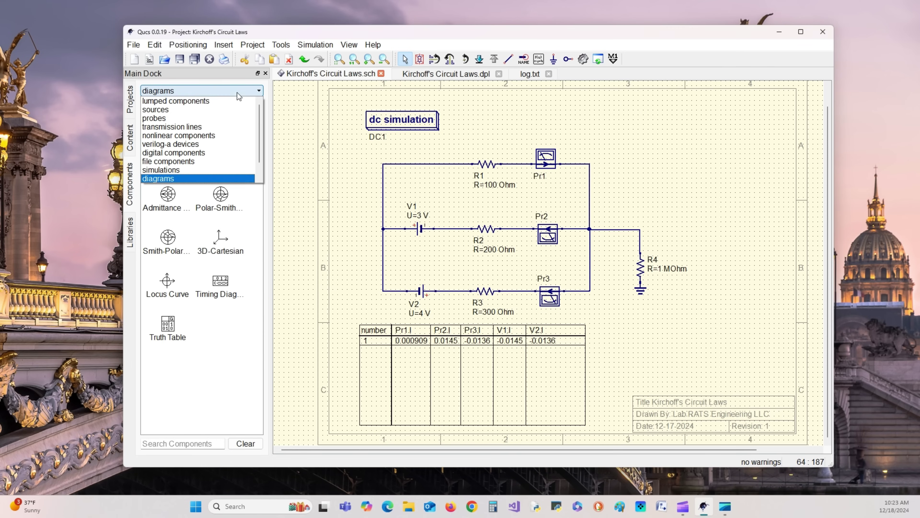
left_click(216, 100)
left_click(232, 119)
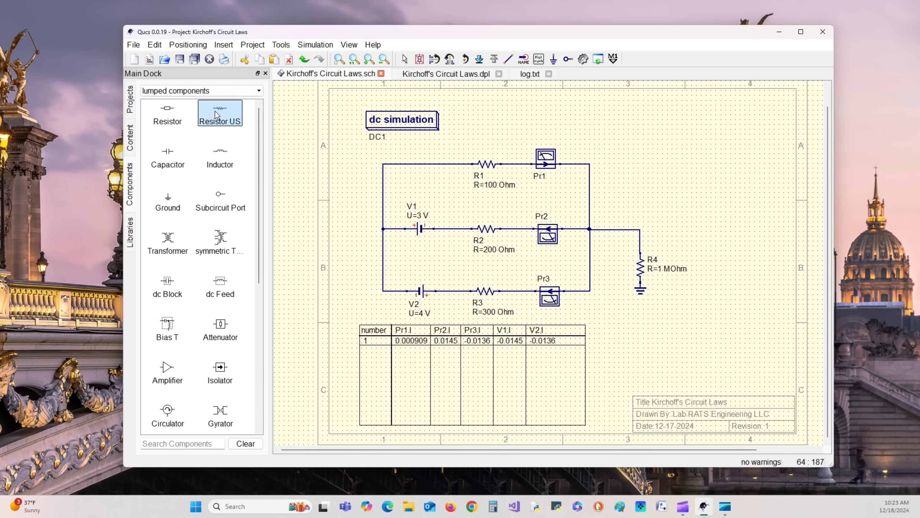
left_click(720, 249)
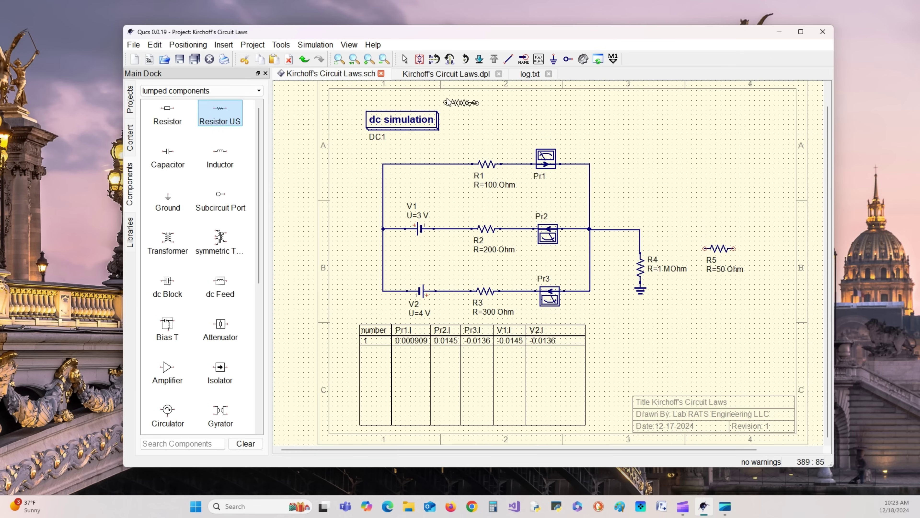
left_click(405, 60)
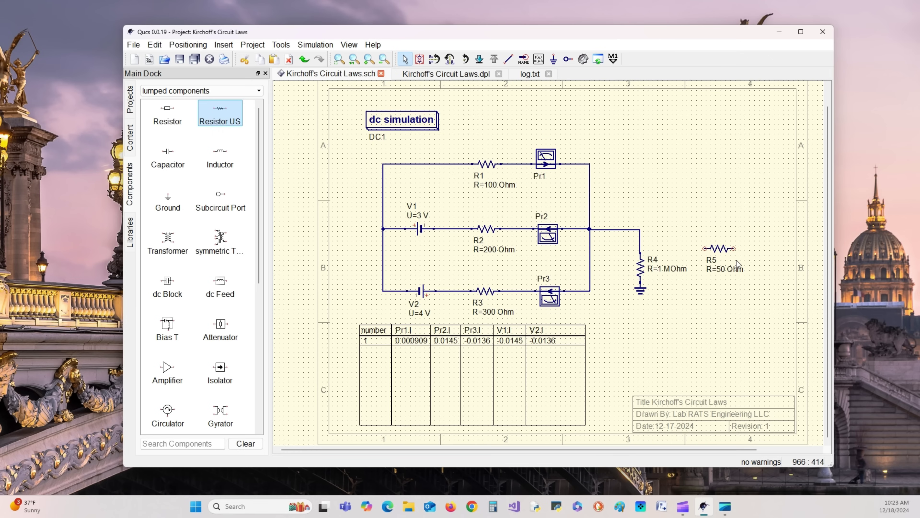
left_click(719, 249)
right_click(719, 250)
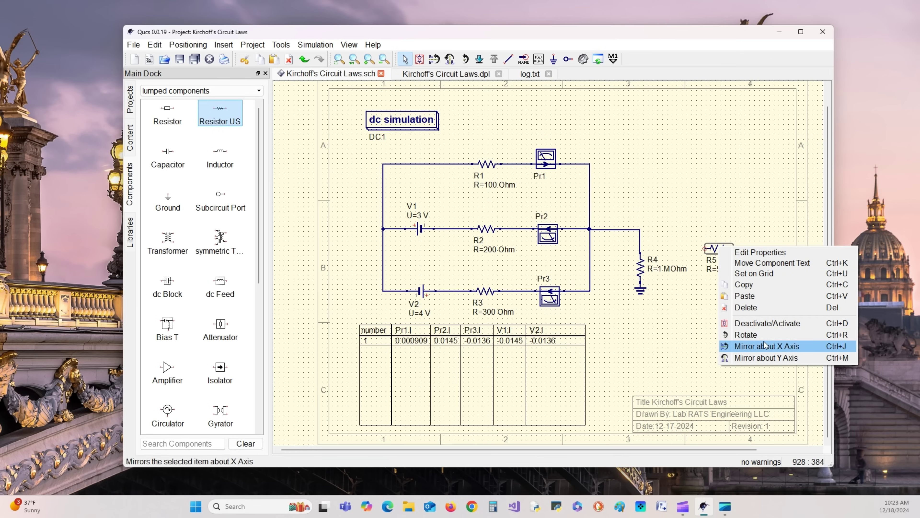
left_click(728, 324)
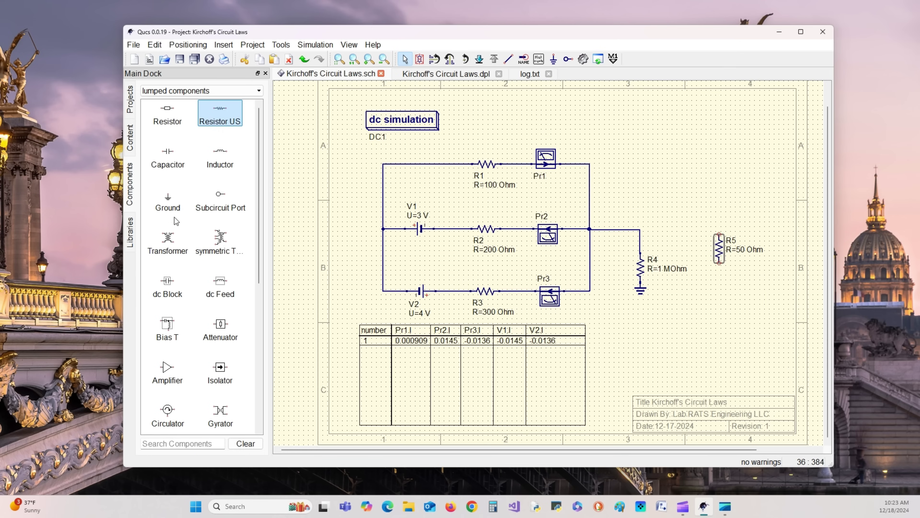
Place a ground symbol below R5.
left_click(168, 200)
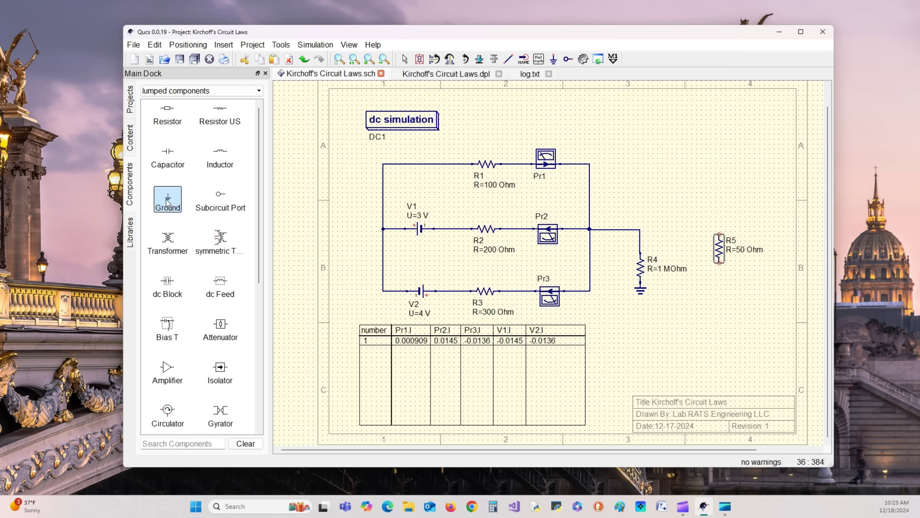
left_click(720, 286)
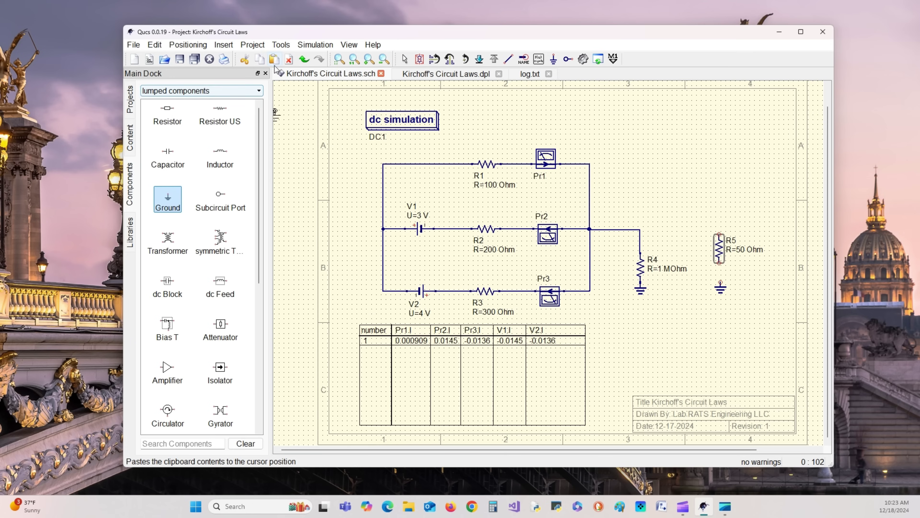
left_click(405, 60)
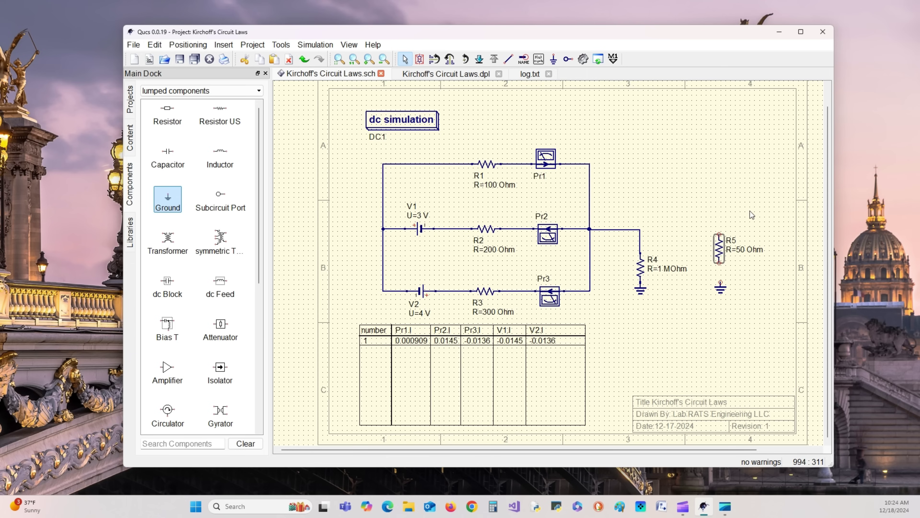
Nudge R5 down twice and right once so its lower pin lands on ground.
left_click(355, 62)
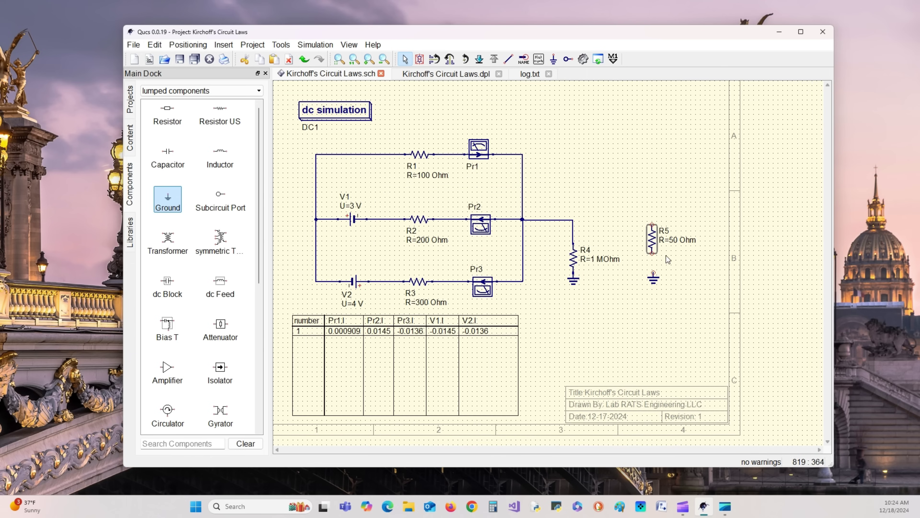
left_click(671, 258)
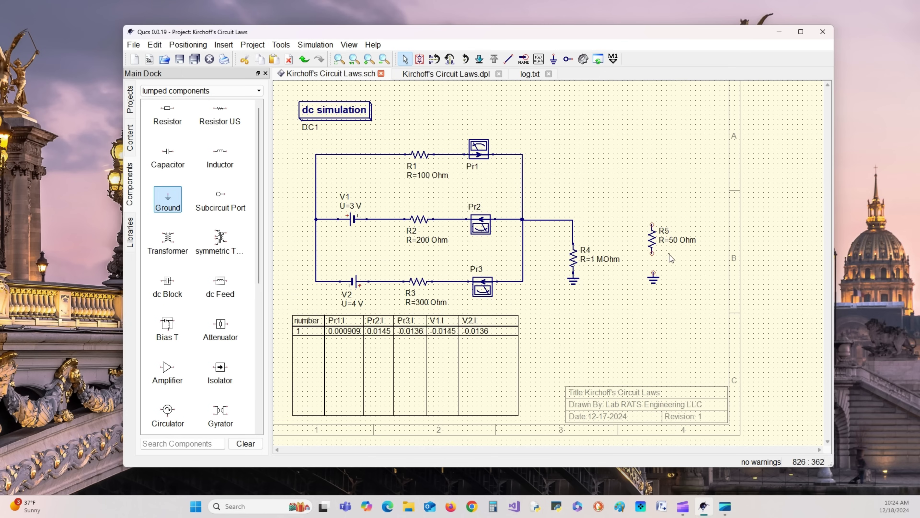
left_click(369, 59)
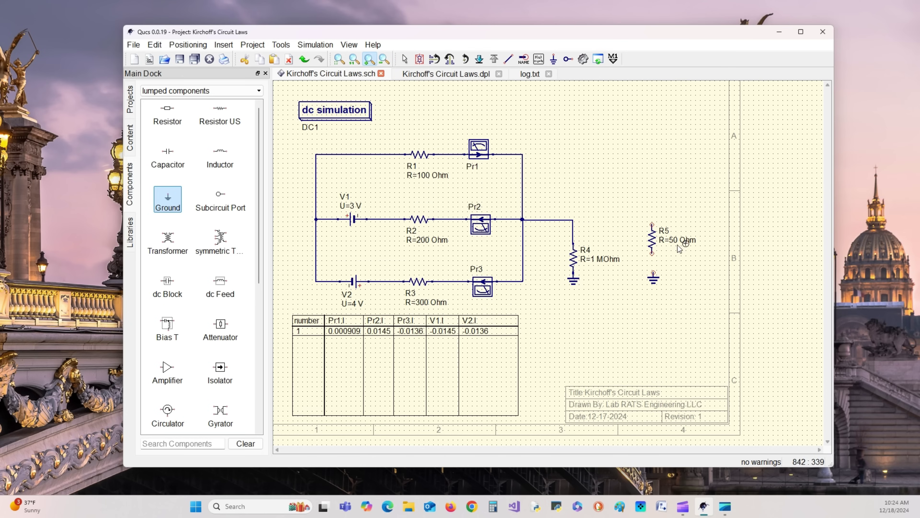
left_click(685, 261)
left_click(760, 247)
left_click(776, 269)
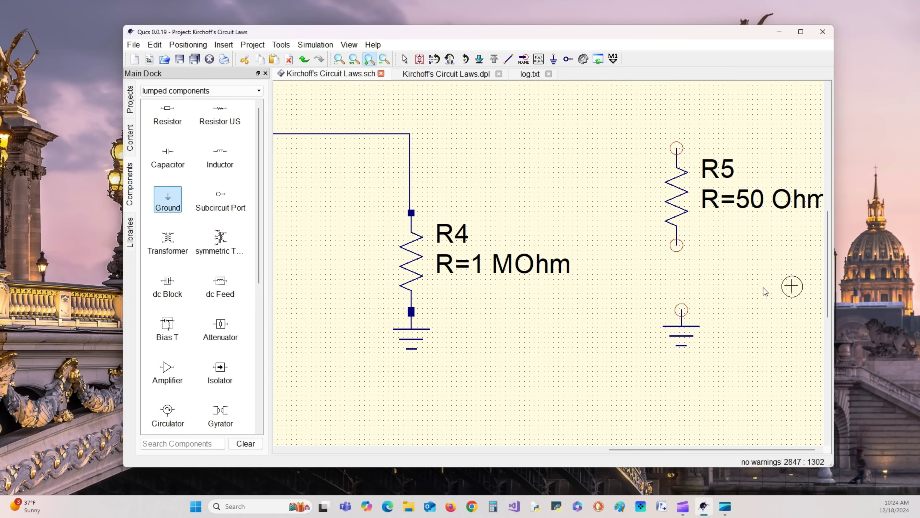
left_click(791, 288)
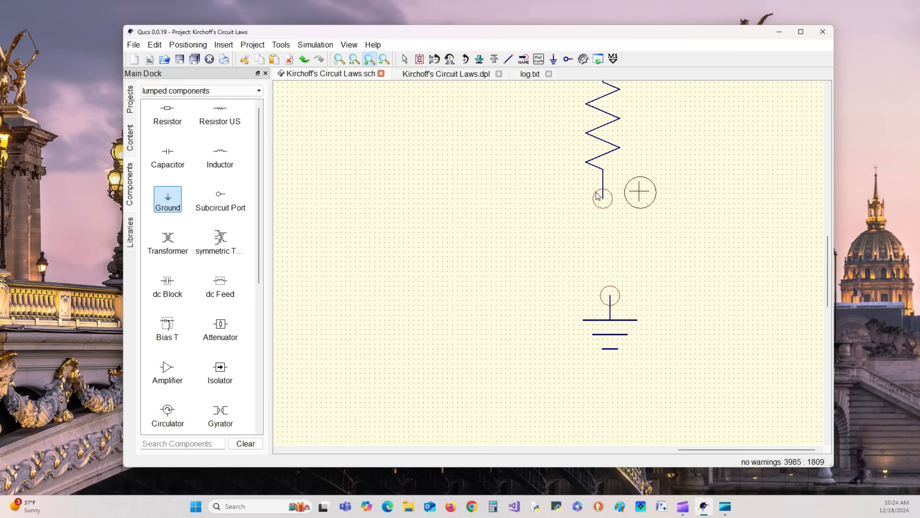
left_click(404, 59)
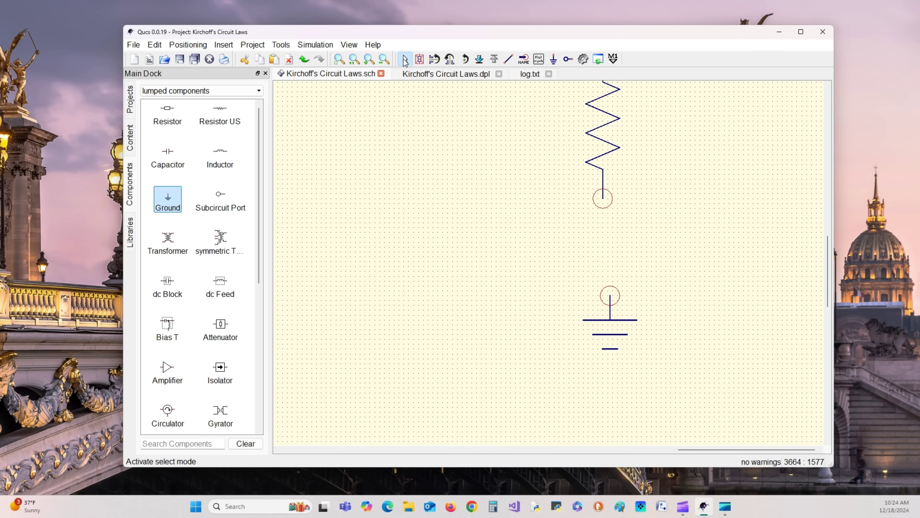
left_click(599, 136)
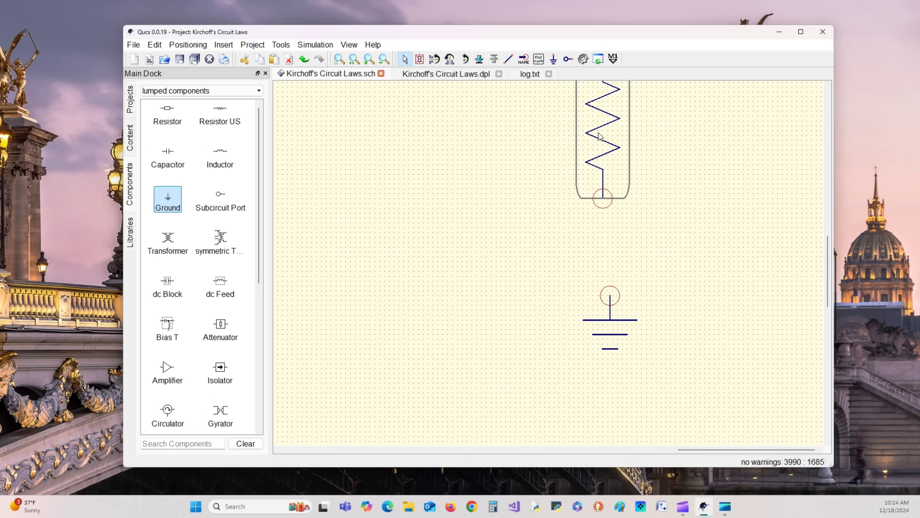
key("Down")
key("Down")
key("Down")
key("Down")
key("Down")
key("Down")
key("Down")
key("Down")
key("Down")
key("Down")
key("Down")
key("Down")
key("Down")
key("Down")
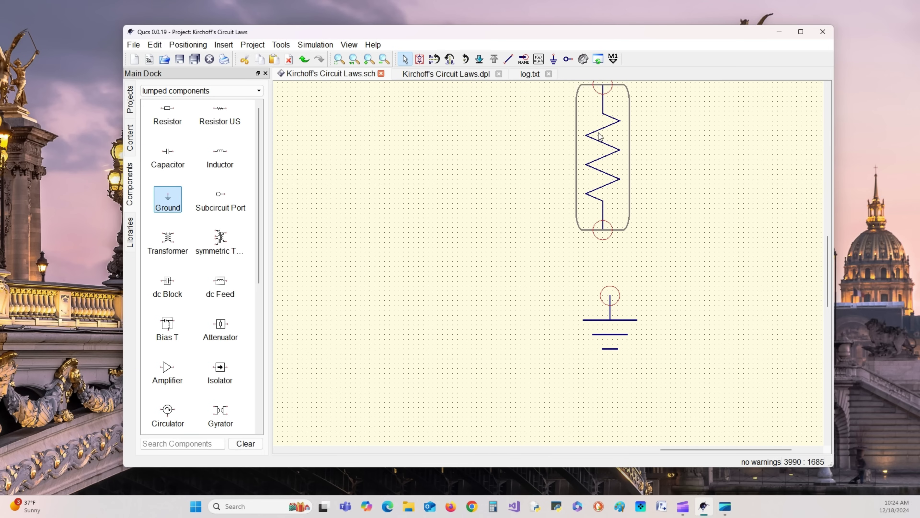
key("Down")
key("Down")
key("Down")
key("Down")
key("Down")
key("Down")
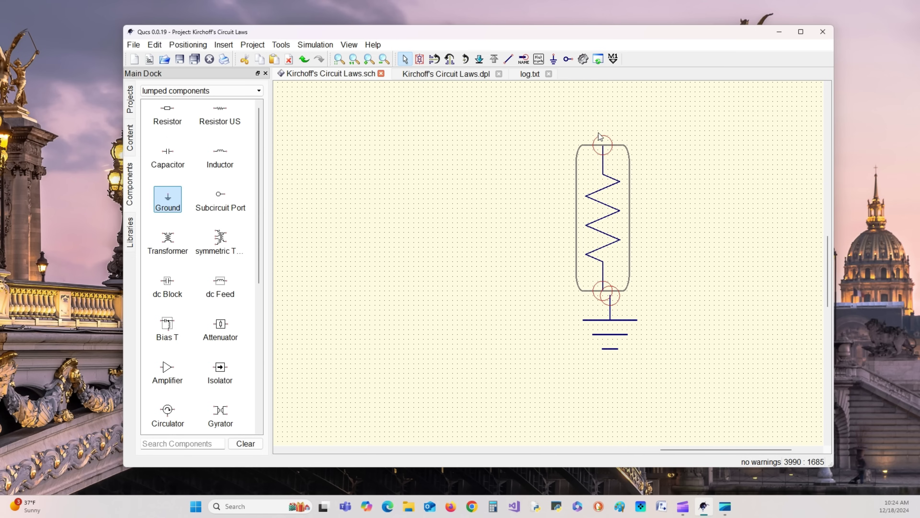
key("Right")
key("Right")
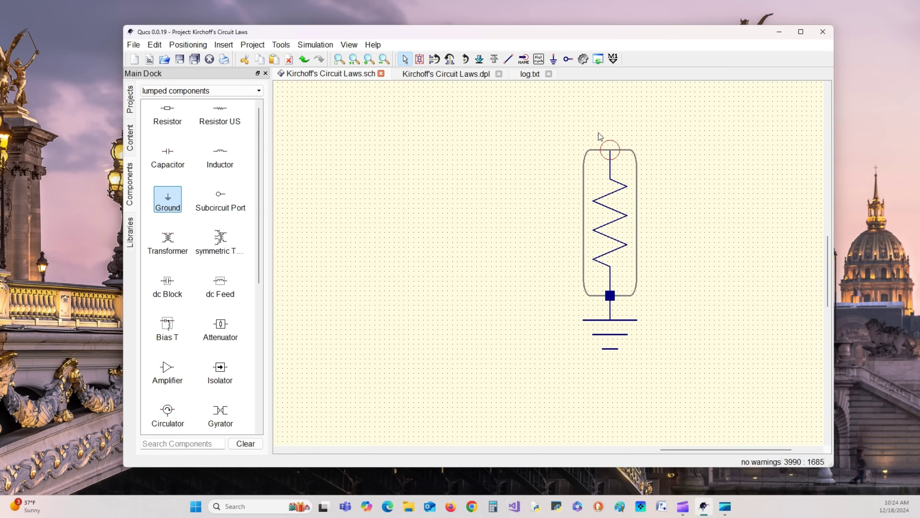
left_click(354, 59)
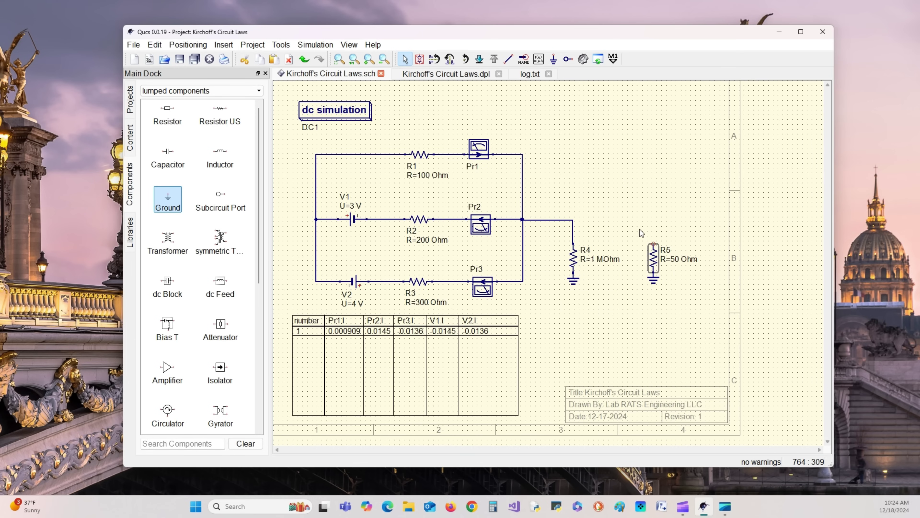
Delete resistor R5 with its ground, then the leftover ground symbol.
left_click_drag(639, 229, 698, 304)
right_click(658, 260)
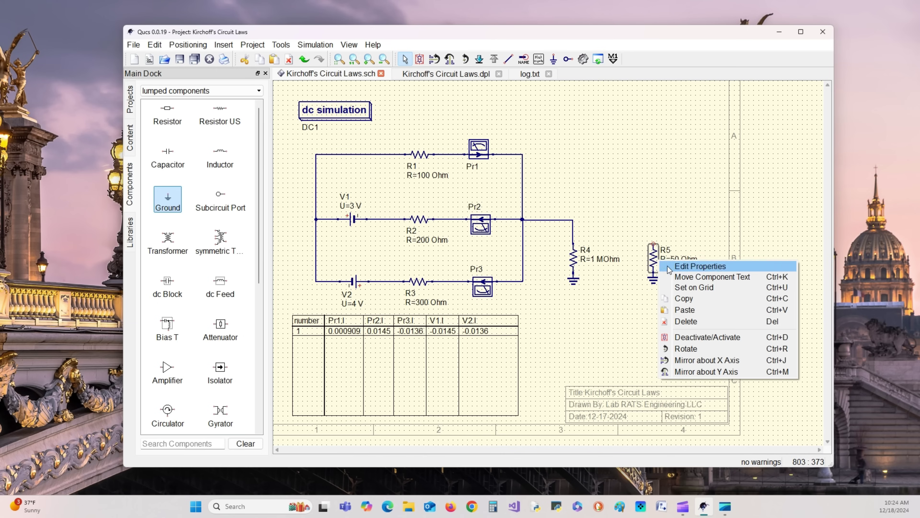
left_click(707, 322)
left_click_drag(640, 264, 680, 302)
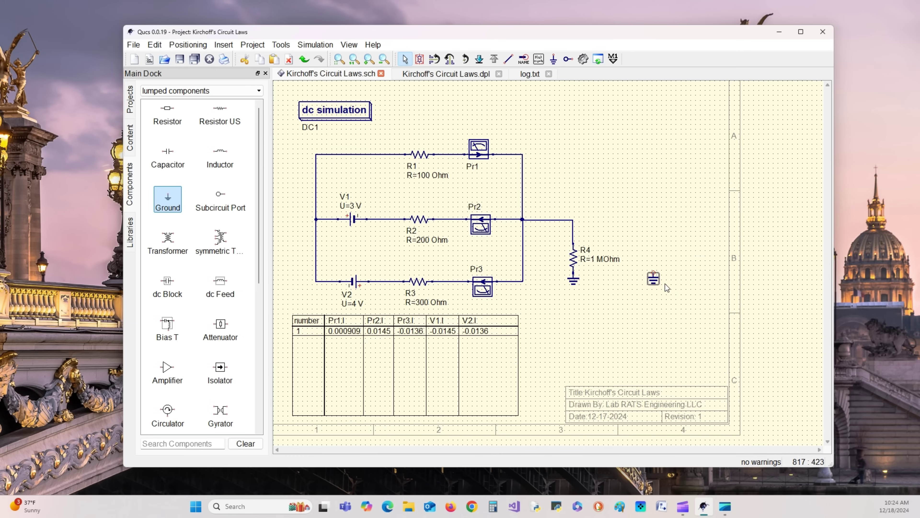
right_click(655, 279)
left_click(692, 342)
Run the DC simulation, then return to the Kirchoff's Circuit Laws.sch tab.
left_click(583, 59)
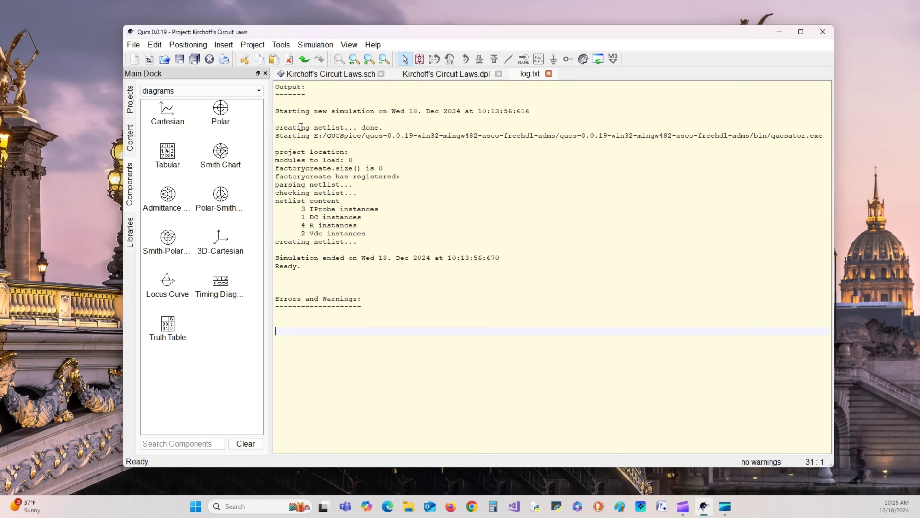
left_click(299, 75)
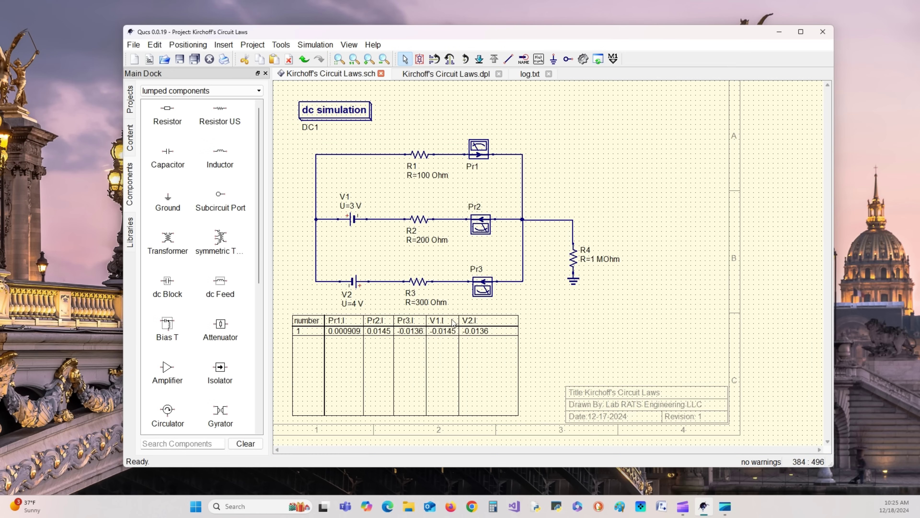